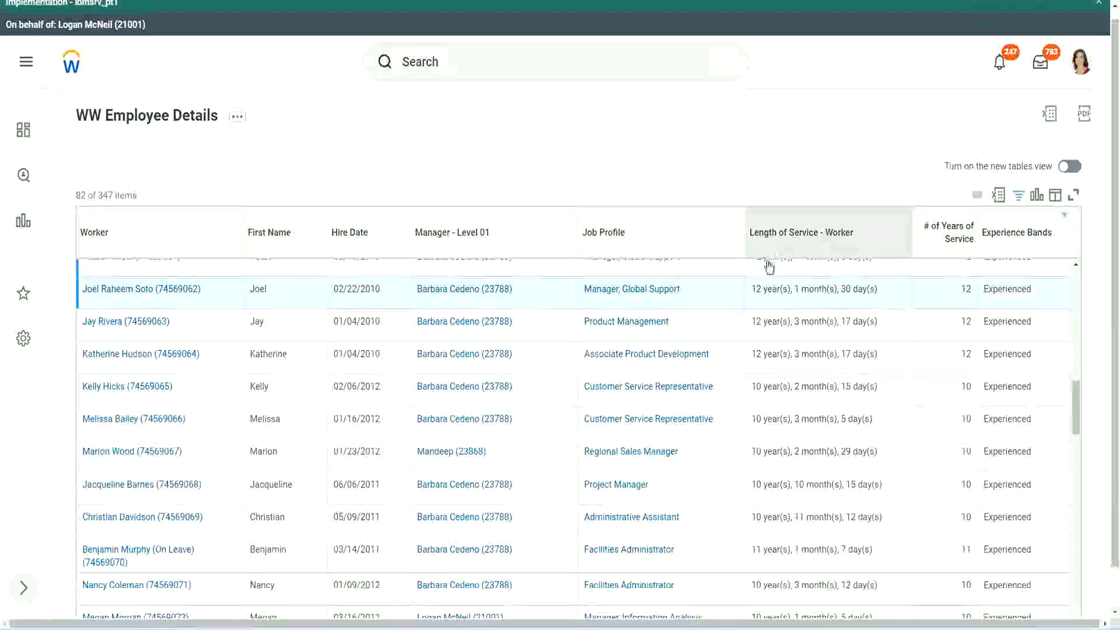
# Step: Compare Length of Service - Worker with # of Years of Service in the Manager, Global Support and Administrative Assistant rows near the 11-month entry
pyautogui.moveTo(758, 292); pyautogui.dragTo(750, 290)
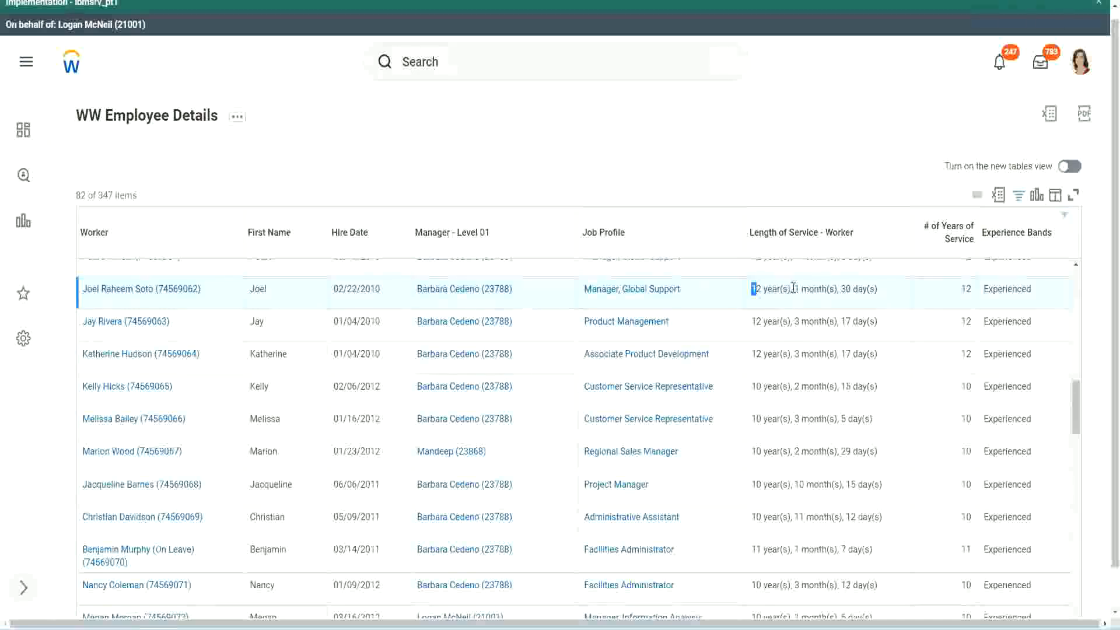
pyautogui.click(789, 289)
pyautogui.moveTo(750, 291); pyautogui.dragTo(858, 288)
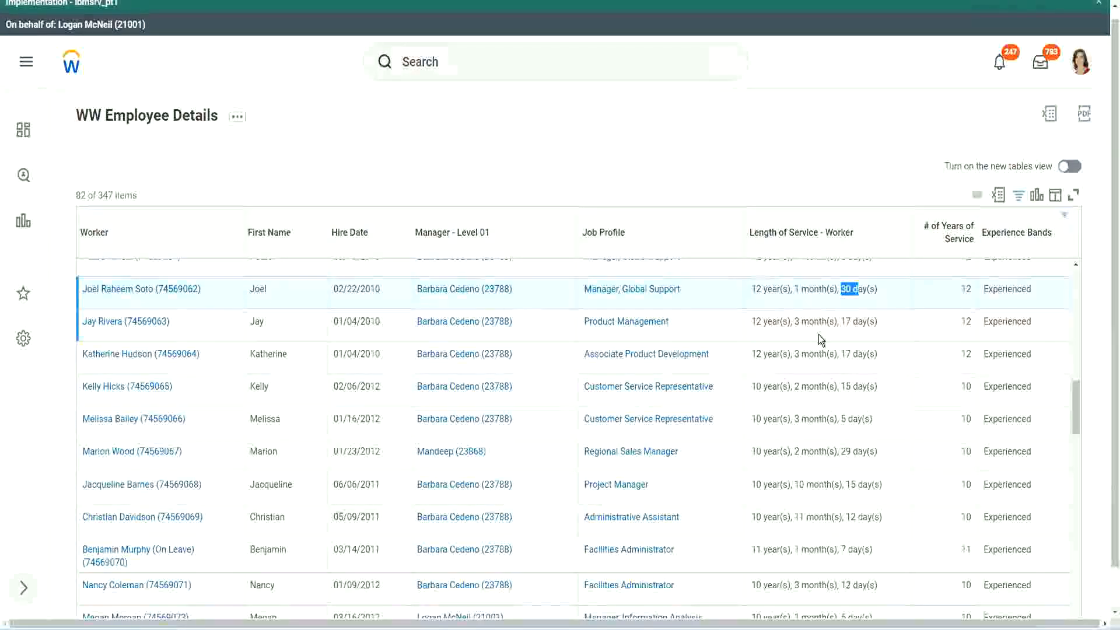
pyautogui.doubleClick(972, 287)
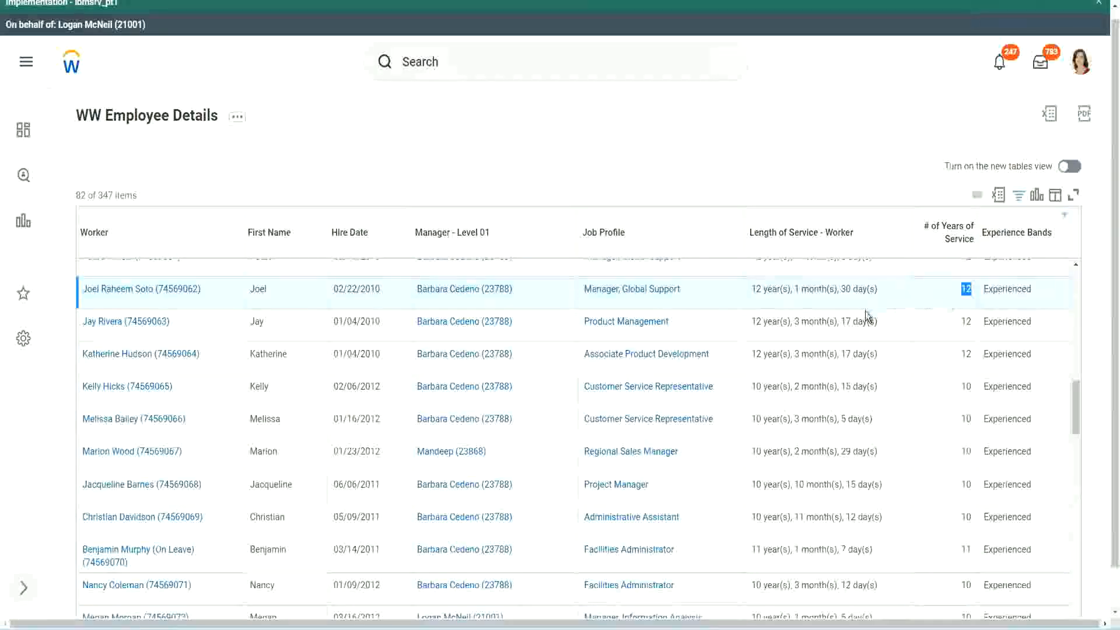
pyautogui.click(769, 518)
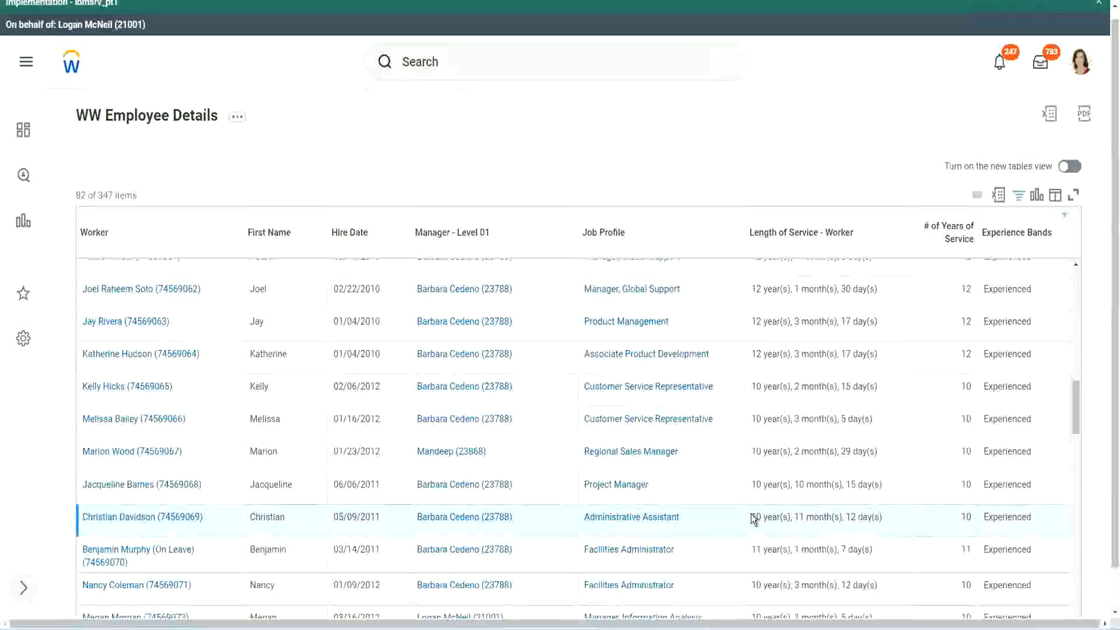
pyautogui.doubleClick(799, 516)
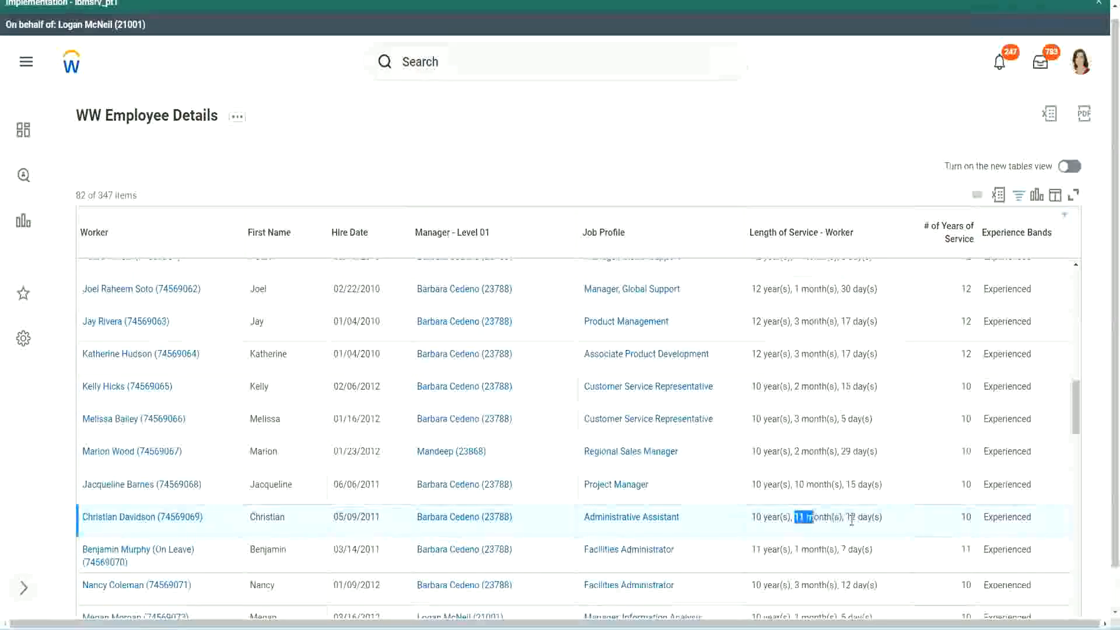
pyautogui.moveTo(850, 517); pyautogui.dragTo(857, 516)
pyautogui.click(869, 517)
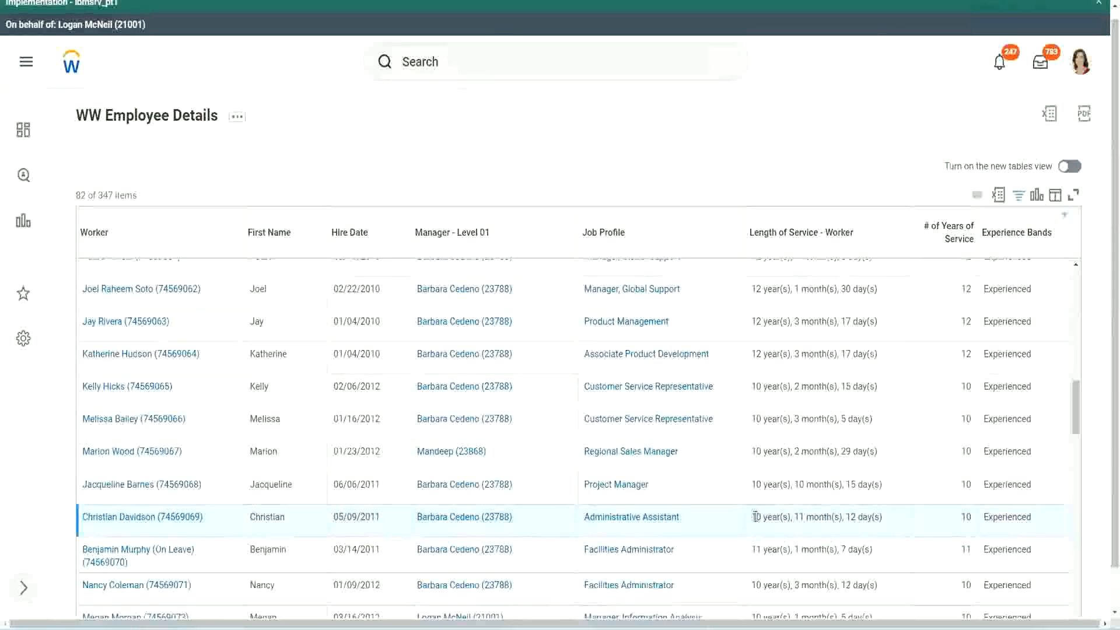
pyautogui.doubleClick(966, 517)
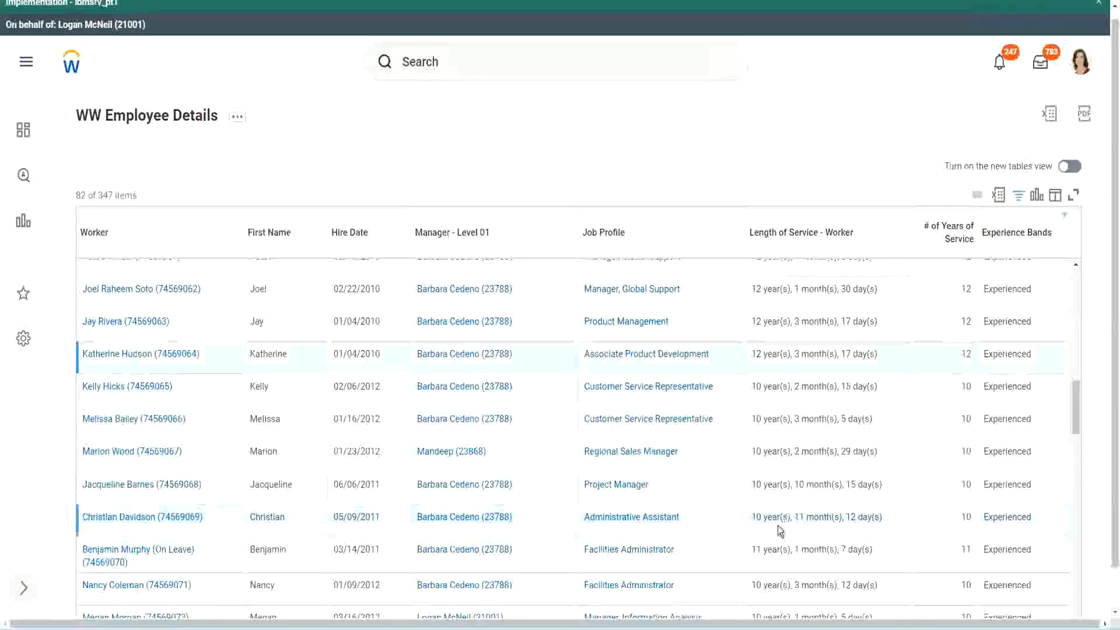
pyautogui.doubleClick(757, 517)
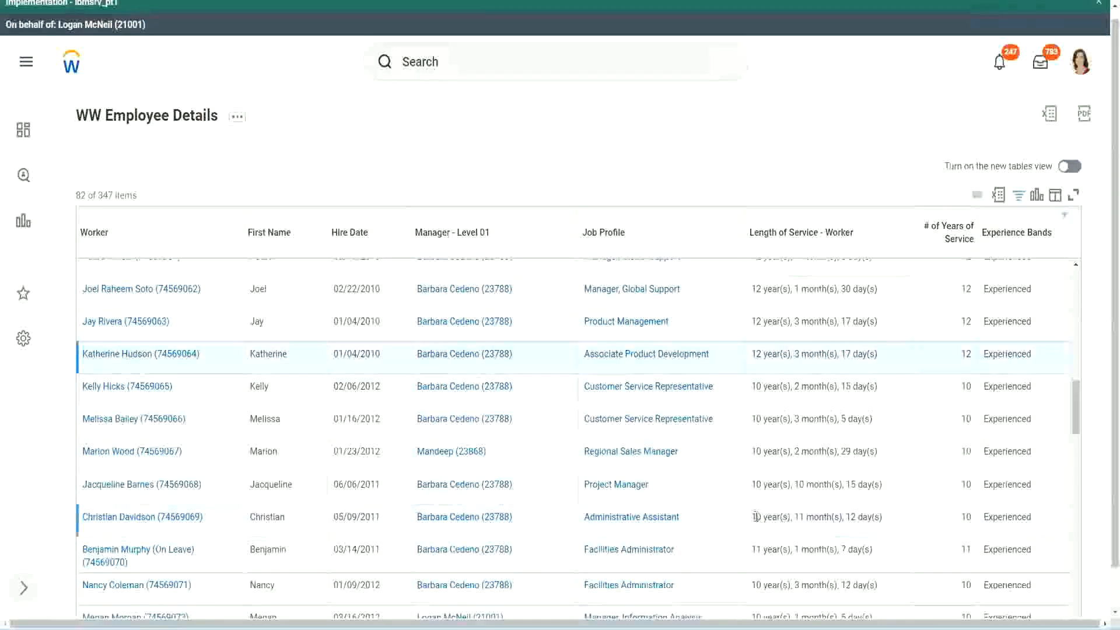
pyautogui.click(846, 514)
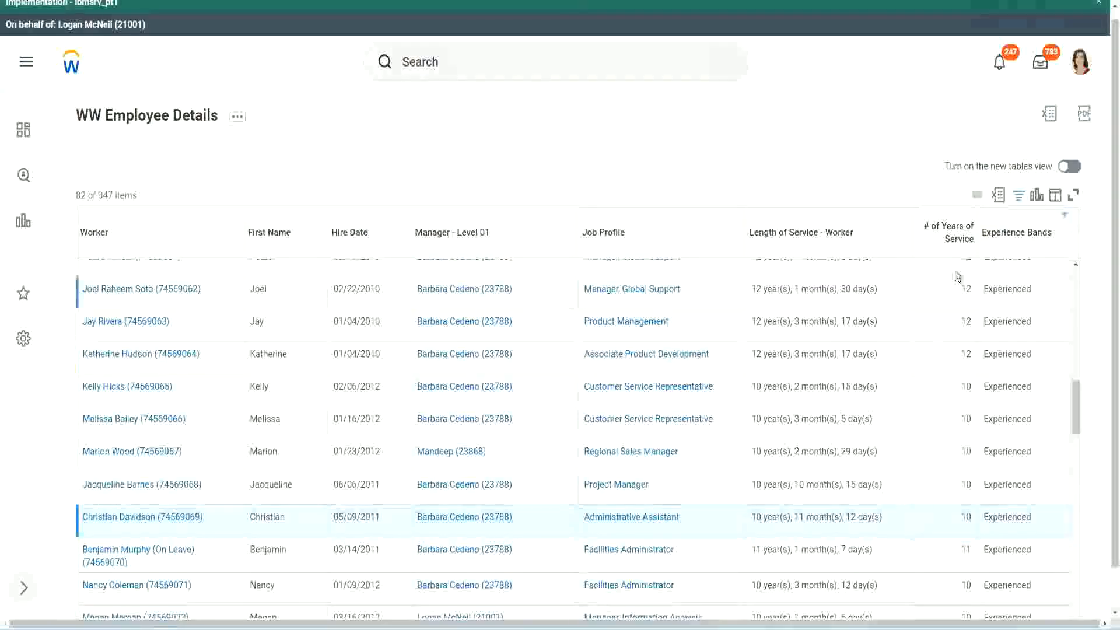
# Step: Recheck both service values in those two rows, and examine them in the Project Manager row as well
pyautogui.doubleClick(966, 290)
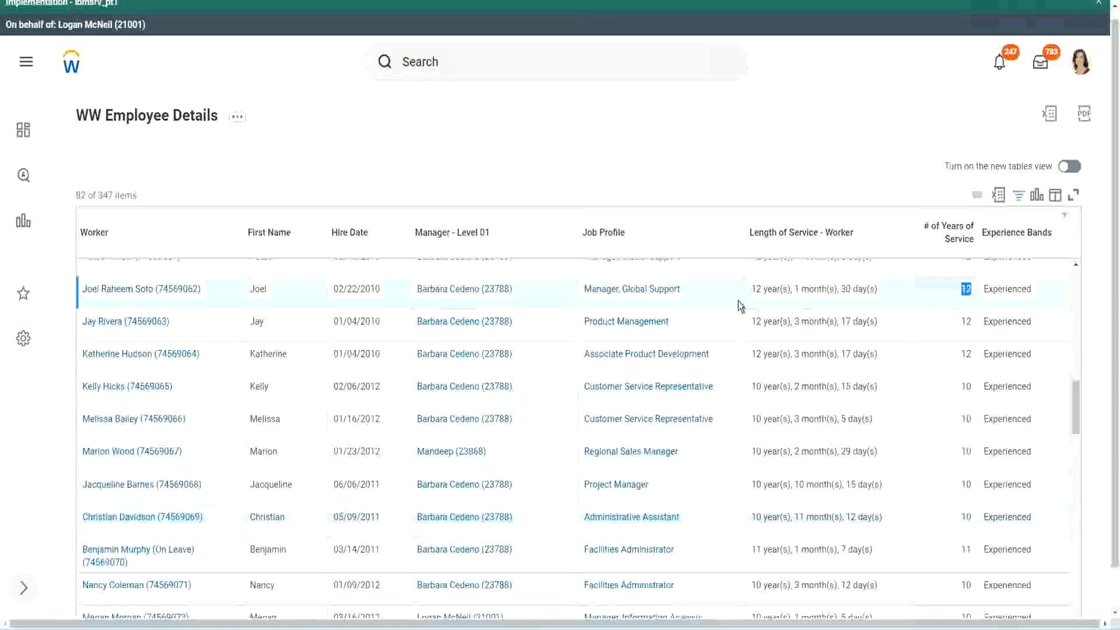
pyautogui.moveTo(752, 290); pyautogui.dragTo(893, 288)
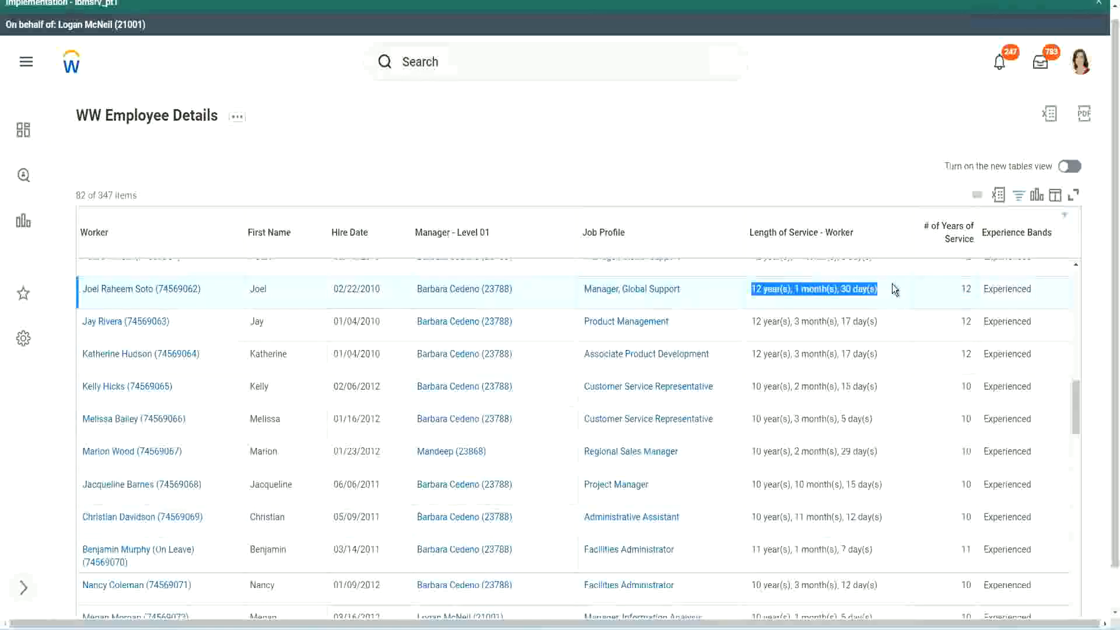
pyautogui.click(869, 516)
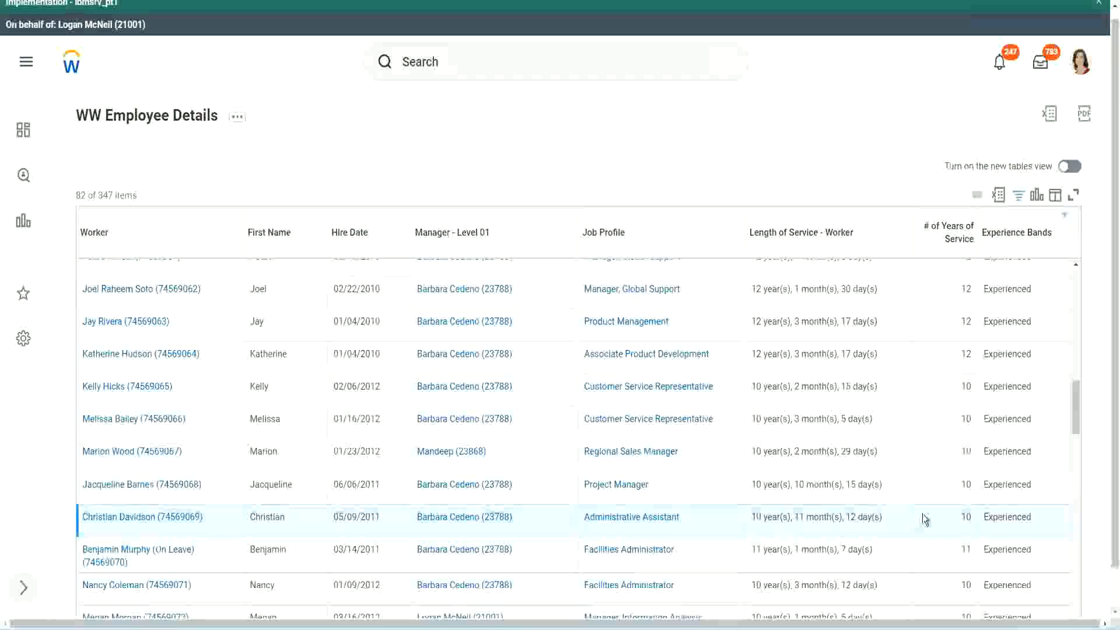
pyautogui.doubleClick(967, 516)
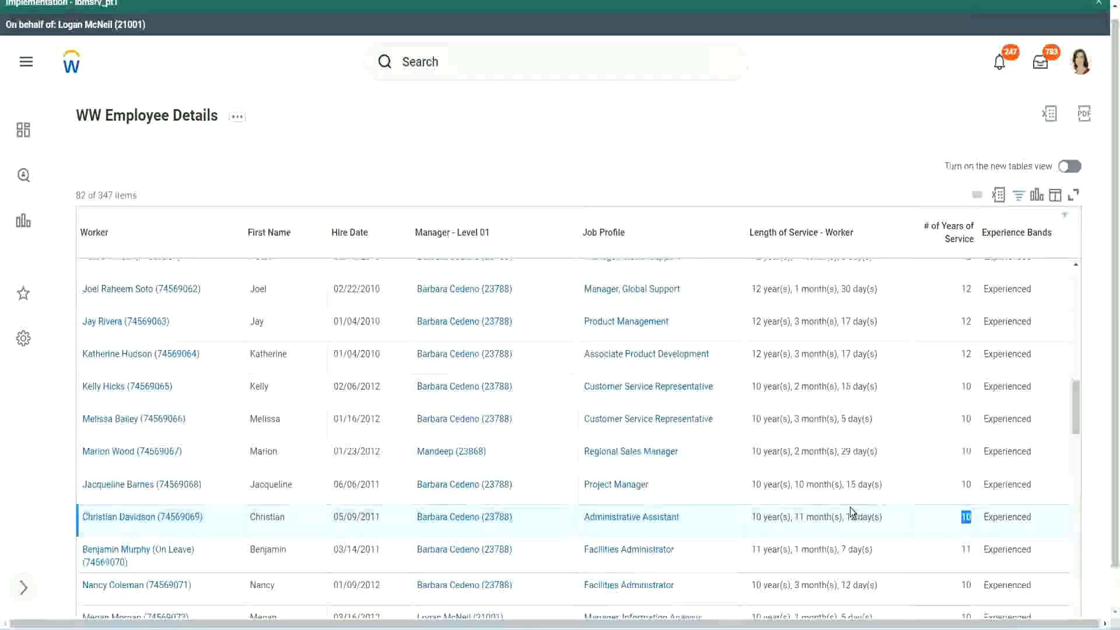
pyautogui.click(925, 520)
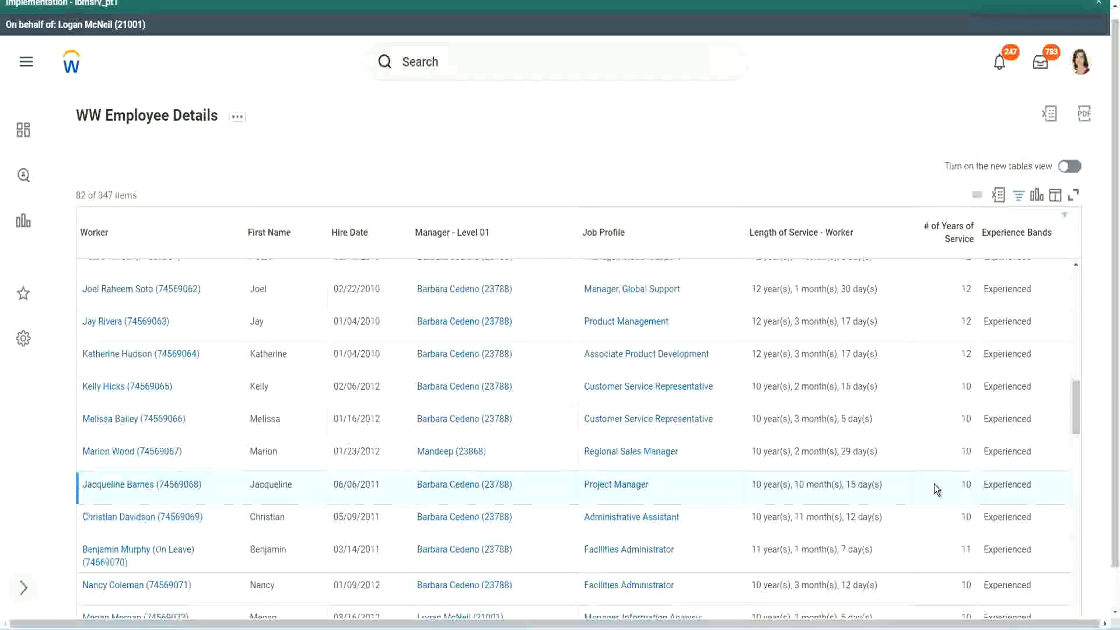
pyautogui.doubleClick(964, 482)
pyautogui.click(965, 484)
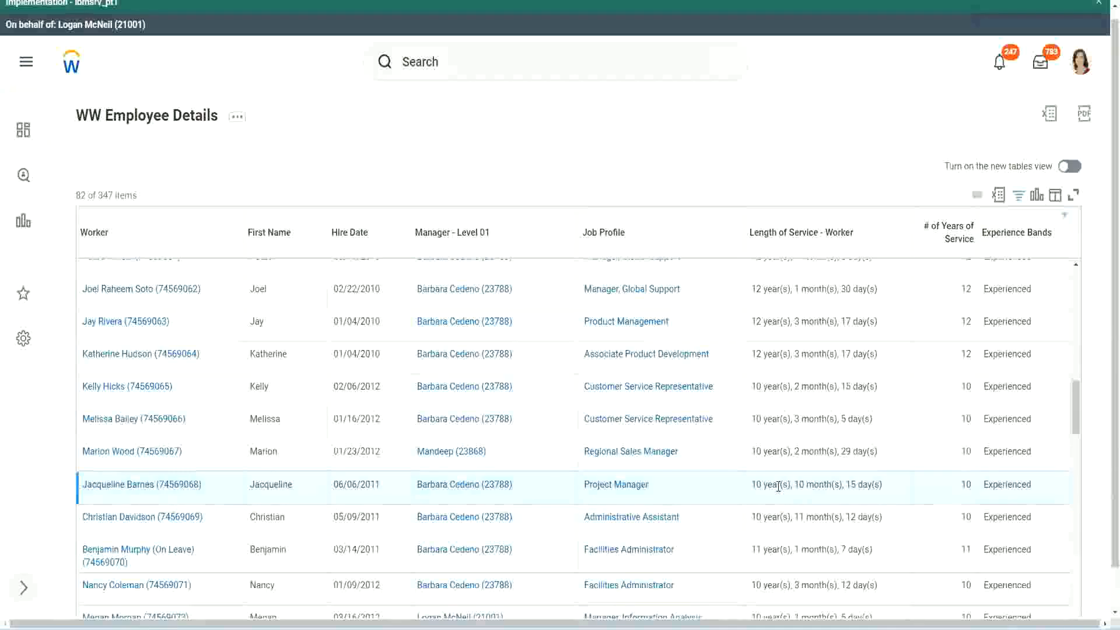
pyautogui.doubleClick(808, 485)
pyautogui.click(836, 485)
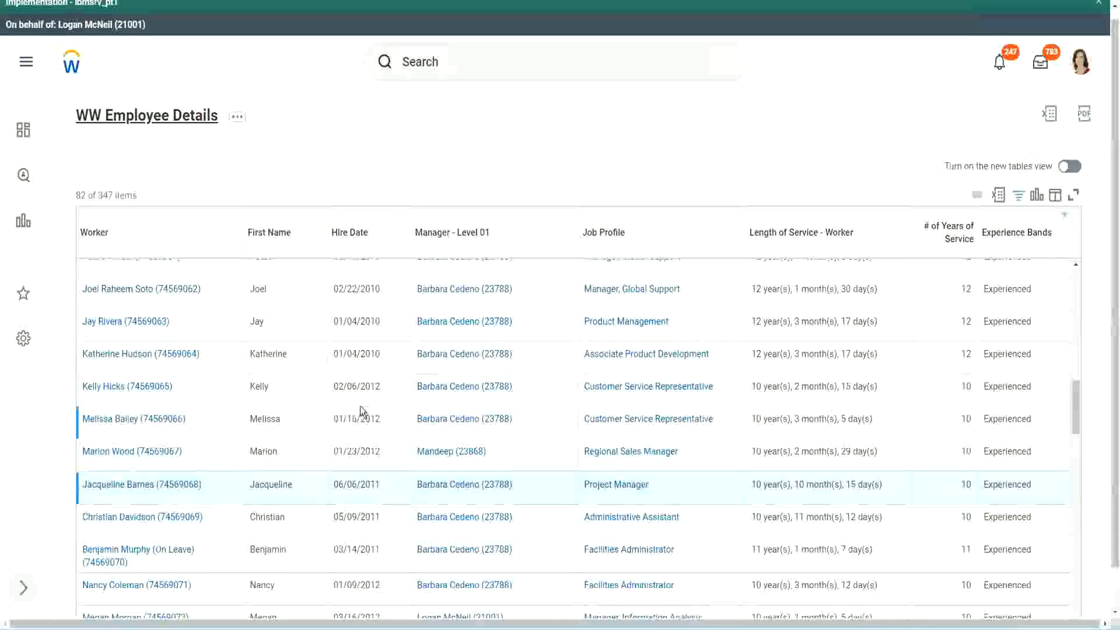
# Step: Open the report's CF-WW-Eval Exp-Derive Experience Bands from Years of Service field in a new tab and review its conditions and return values
pyautogui.scroll(-4, 368, 405)
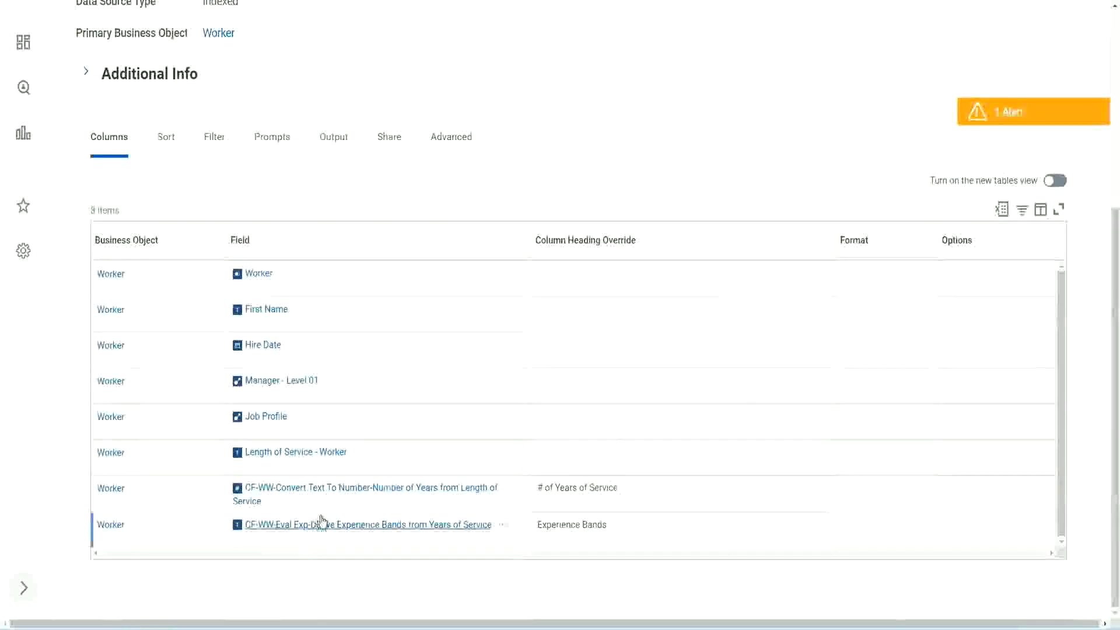
pyautogui.rightClick(305, 530)
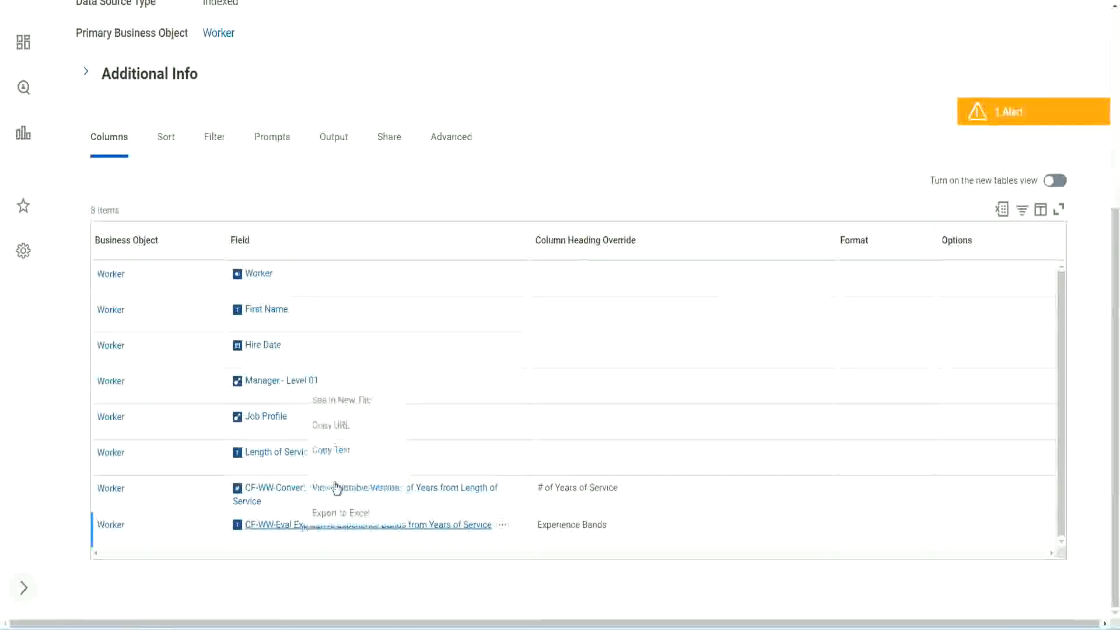
pyautogui.click(358, 400)
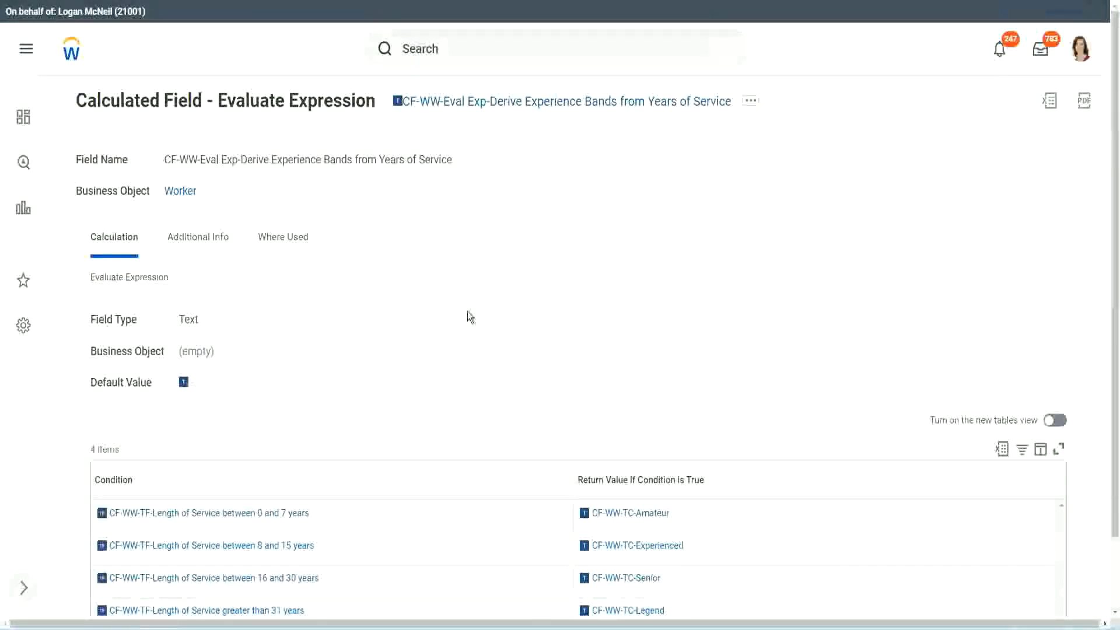
pyautogui.scroll(-1, 455, 326)
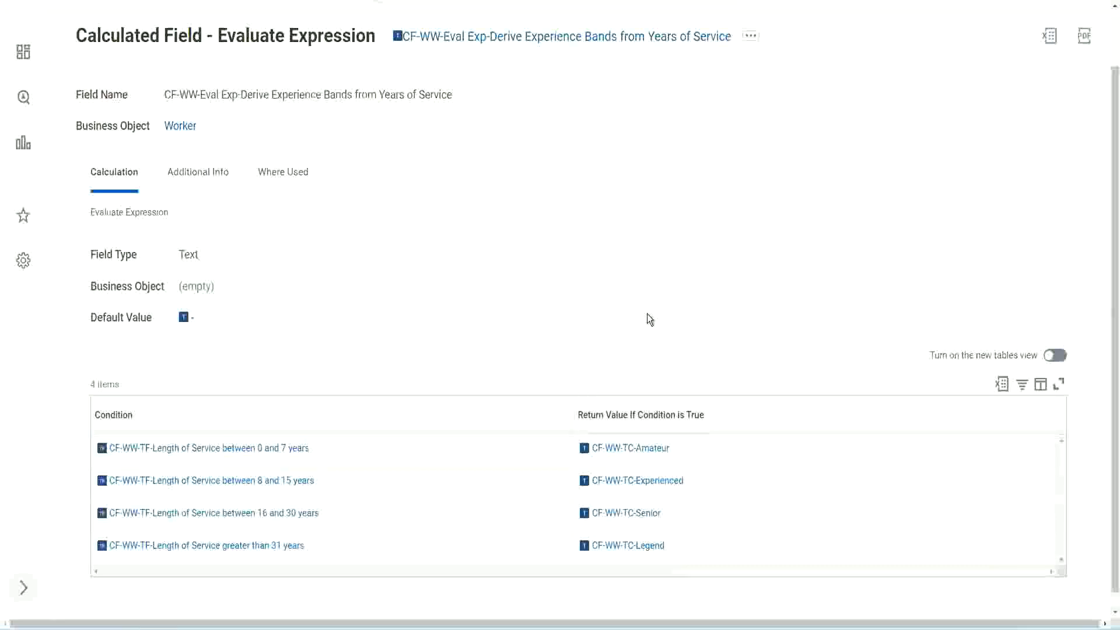
pyautogui.click(508, 412)
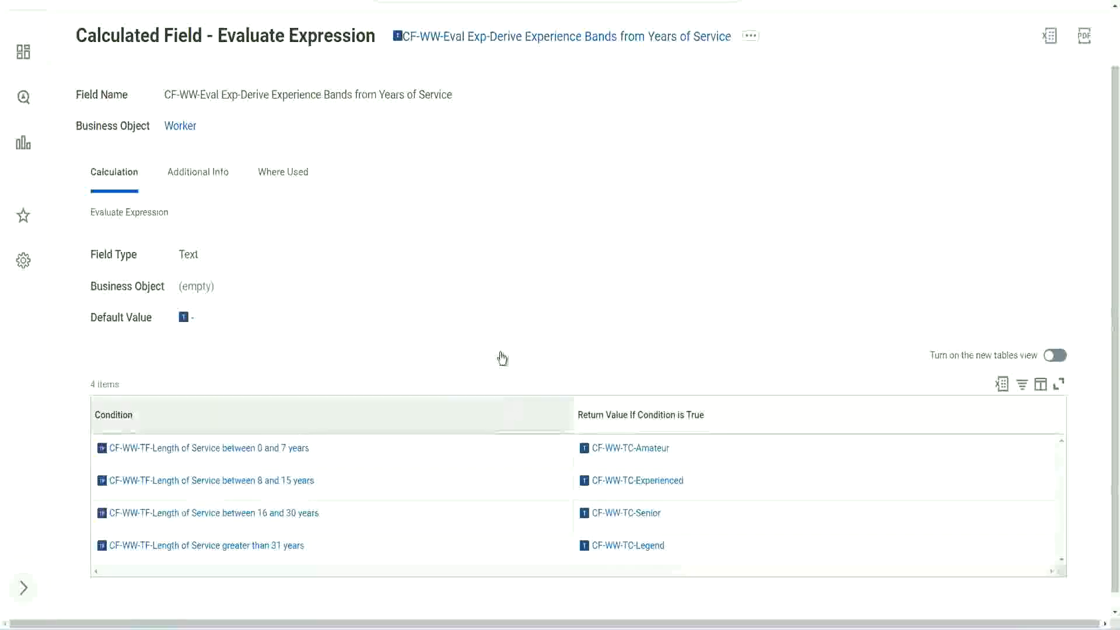
pyautogui.click(500, 268)
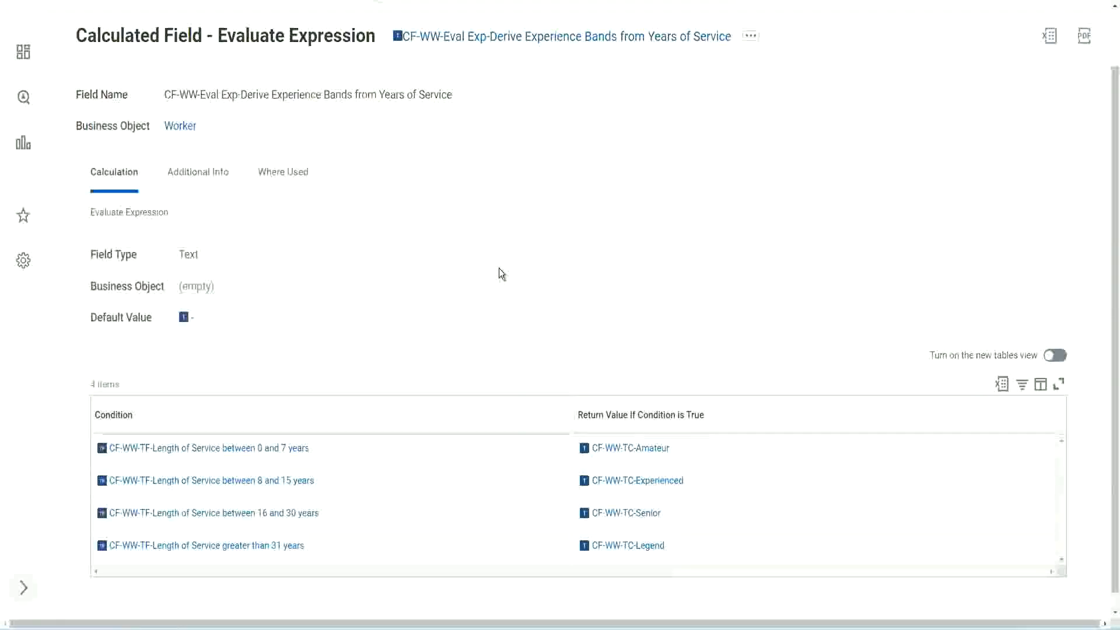
# Step: Copy the evaluate-expression field's name, return to the report definition, and find and open the Create Calculated Field task
pyautogui.rightClick(494, 40)
pyautogui.click(520, 105)
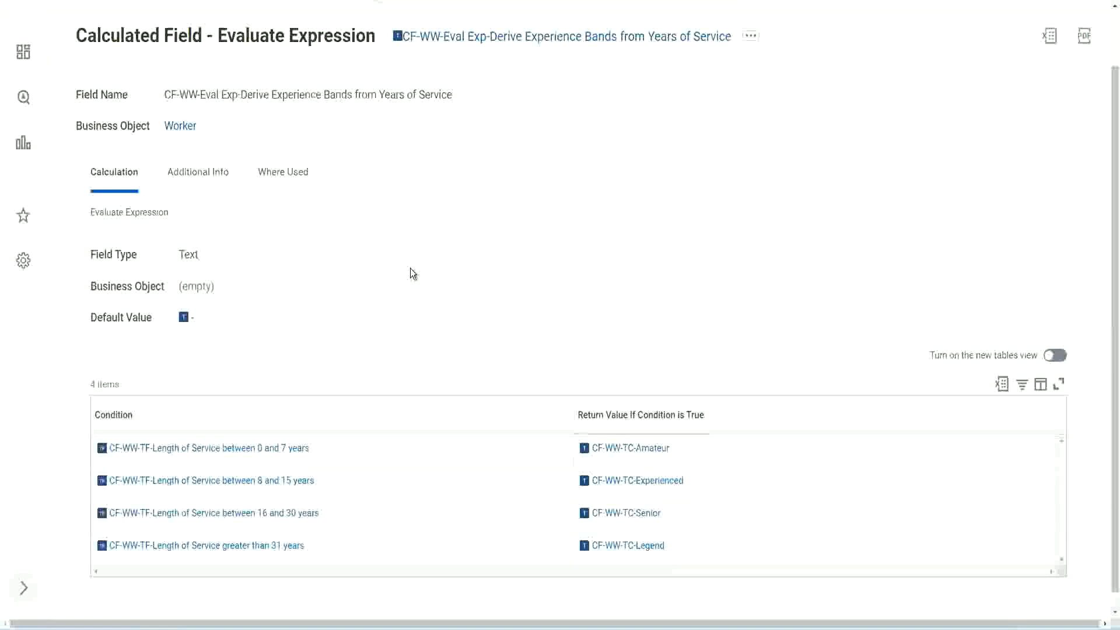
pyautogui.scroll(1, 435, 231)
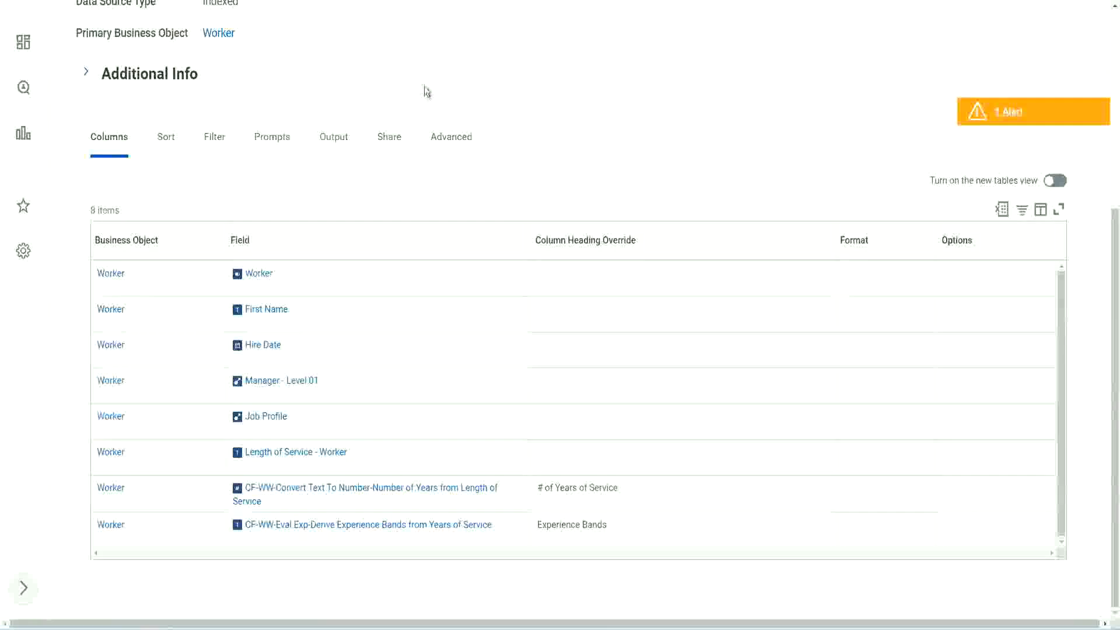
pyautogui.scroll(5, 424, 87)
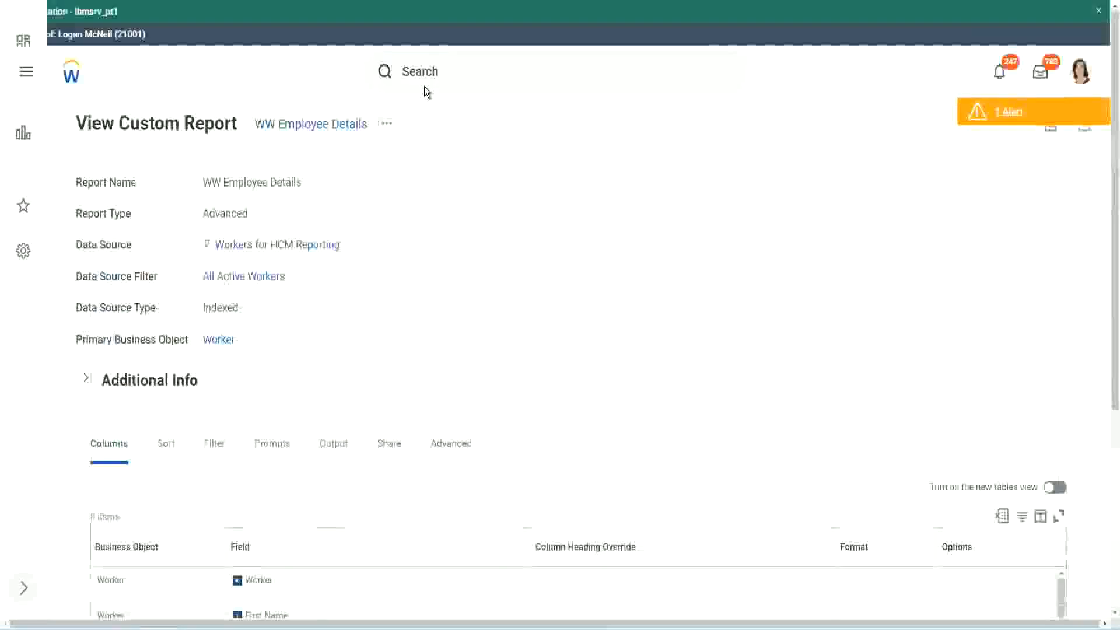
pyautogui.click(455, 70)
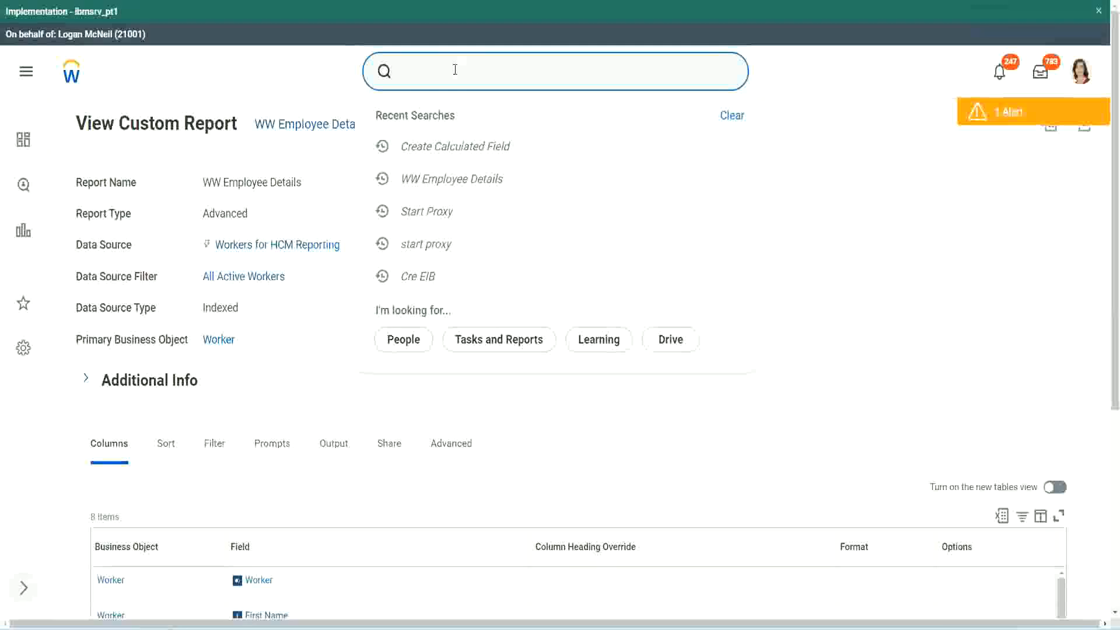
pyautogui.write('create cal field')
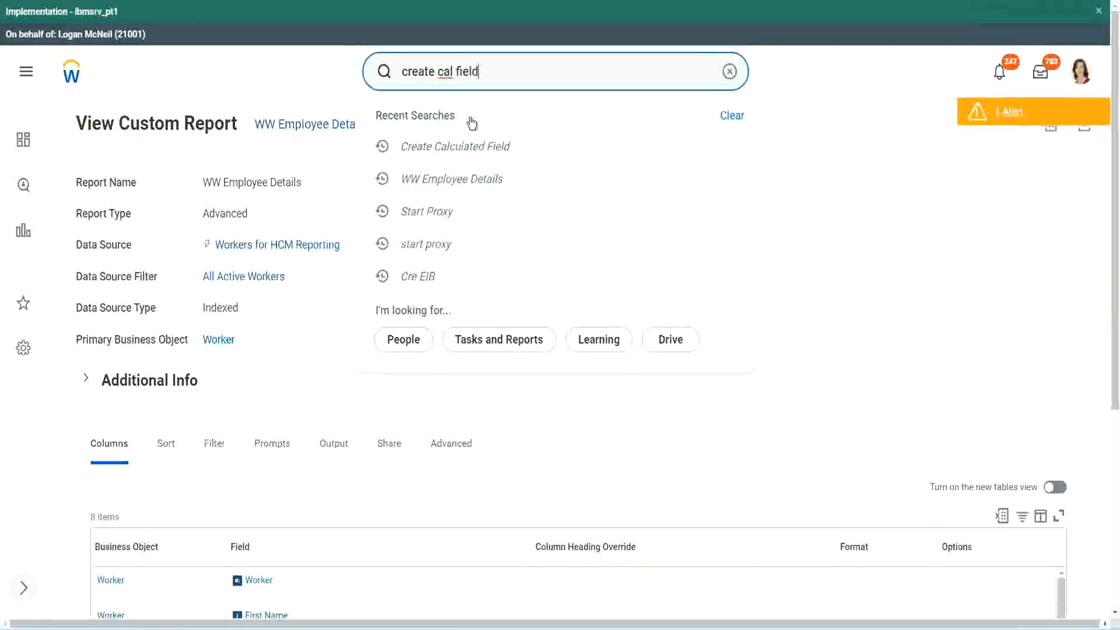
pyautogui.click(469, 120)
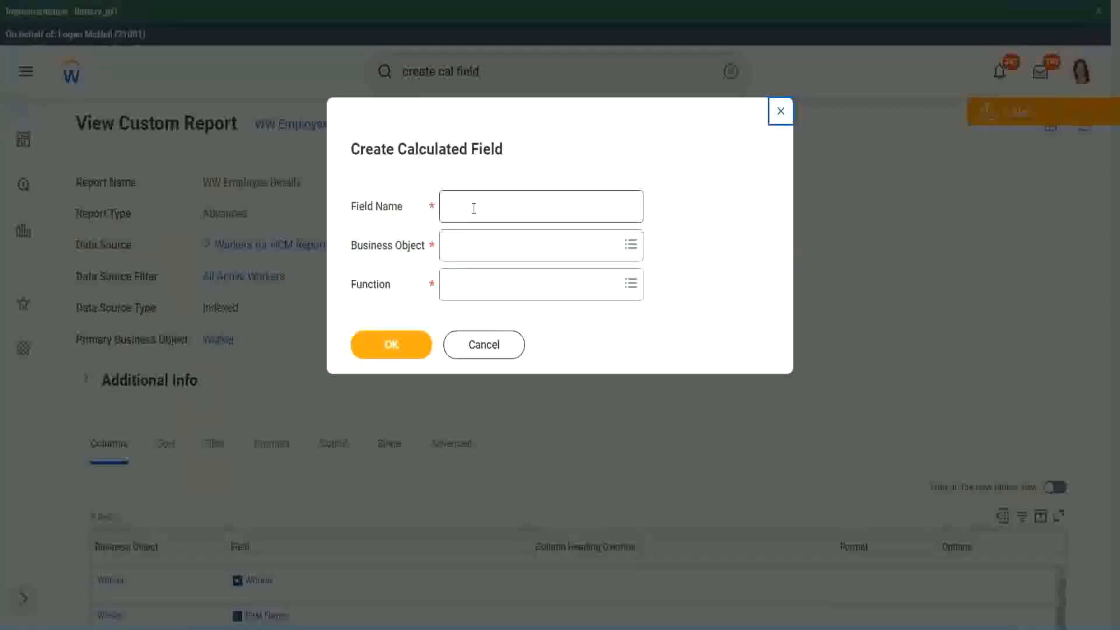
# Step: Paste CF-WW-Eval Exp-Derive Experience Bands from Years of Service as the new calculated field's name
pyautogui.click(474, 208)
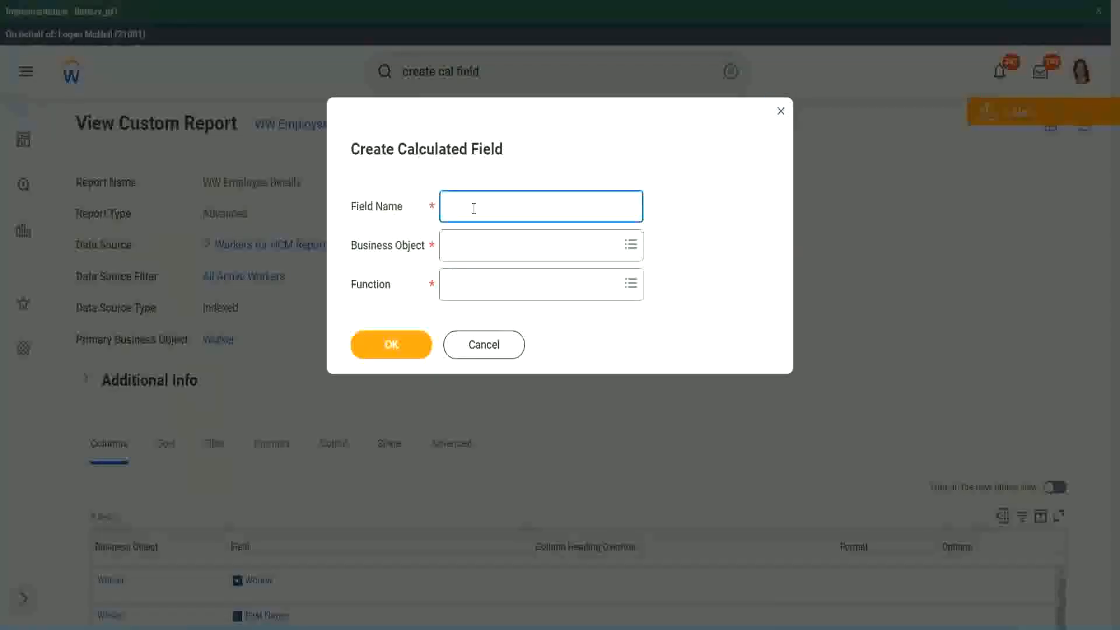
pyautogui.hotkey('ctrl', 'v')
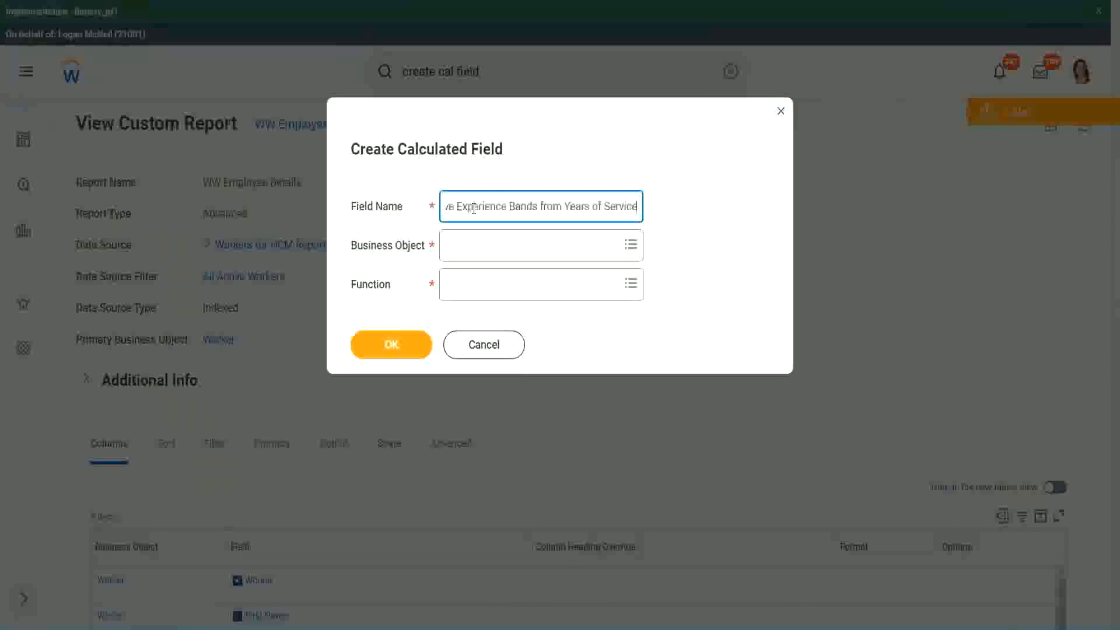
pyautogui.moveTo(474, 208); pyautogui.dragTo(415, 185)
# Step: Insert the word "Bands" after "Exp" in the field name so it begins CF-WW-Eval Exp Bands-Derive Experience
pyautogui.click(506, 206)
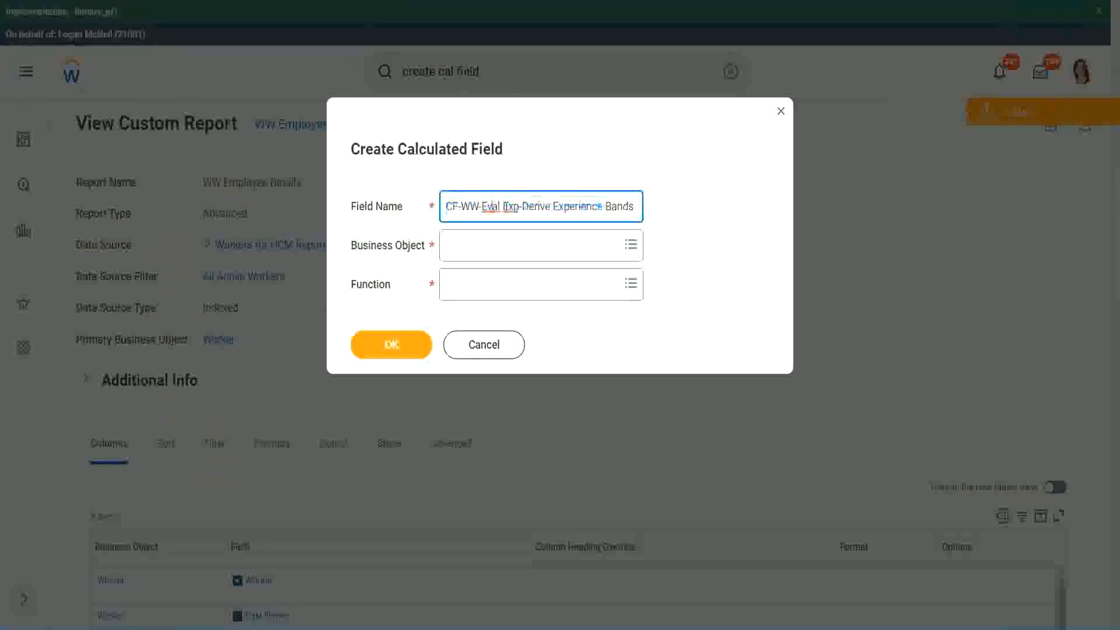
pyautogui.doubleClick(511, 206)
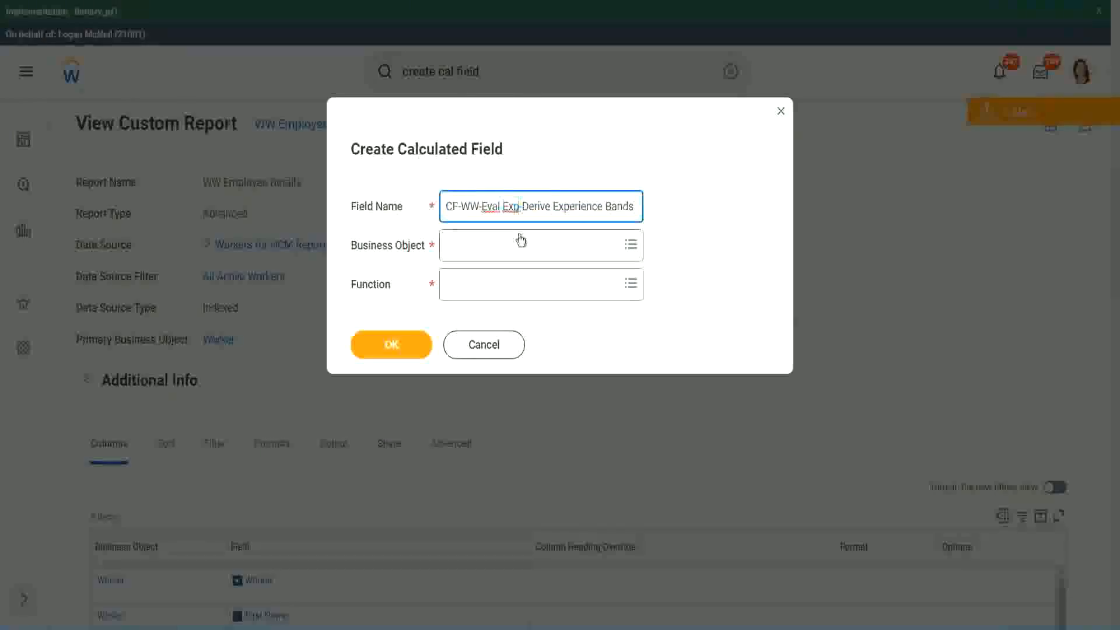
pyautogui.write('bands')
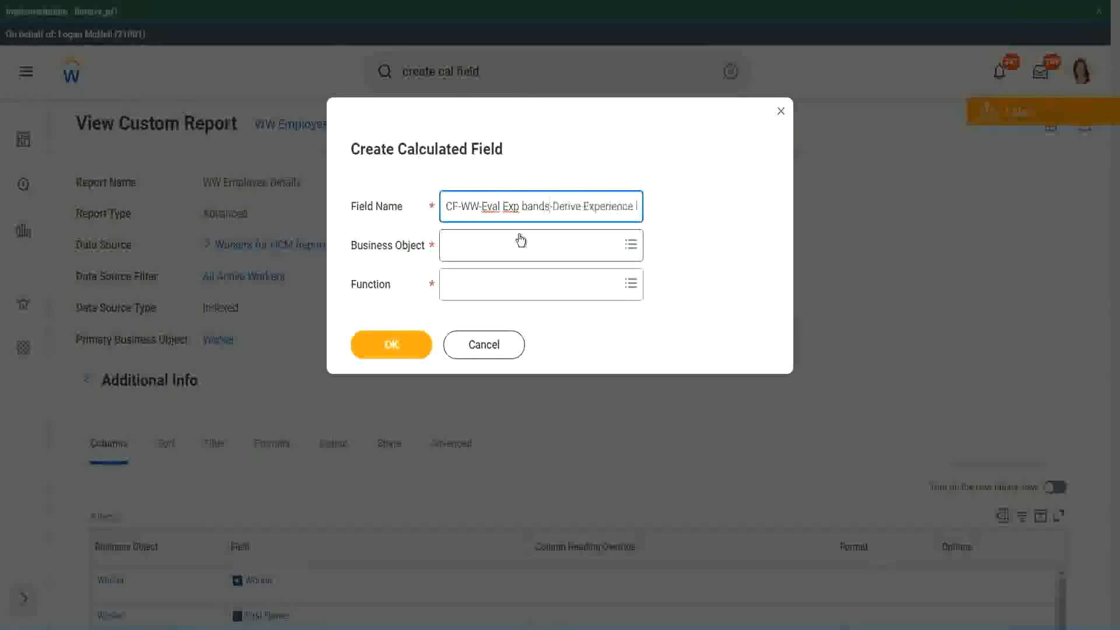
pyautogui.press('Left')
pyautogui.press('Left')
pyautogui.press('Left')
pyautogui.press('Left')
pyautogui.hotkey('shift', 'Left')
pyautogui.write('B')
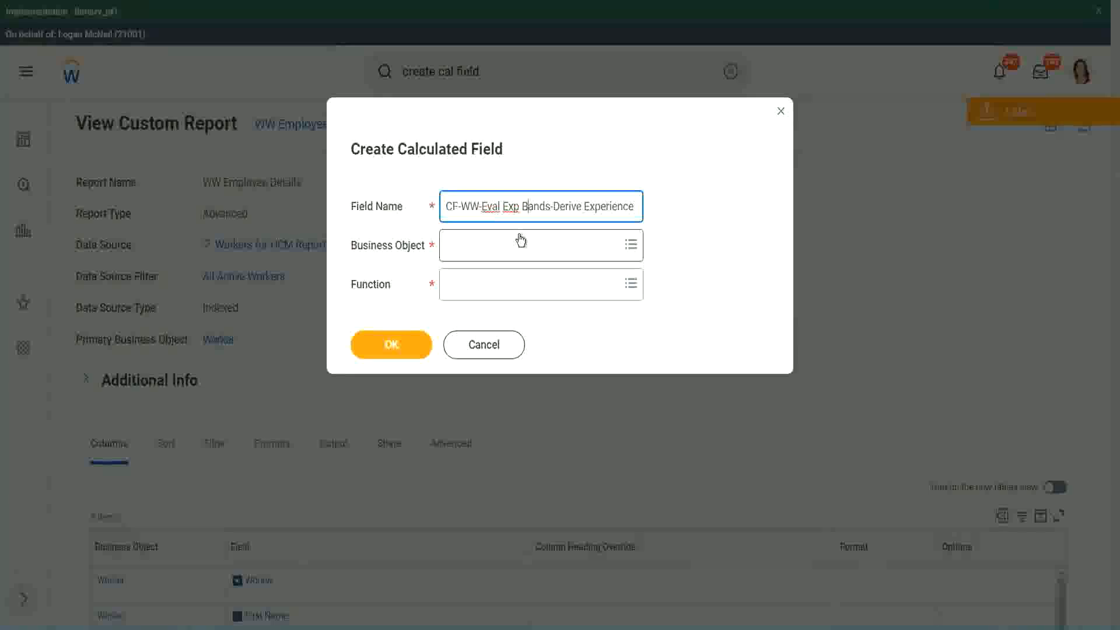
pyautogui.press('Right')
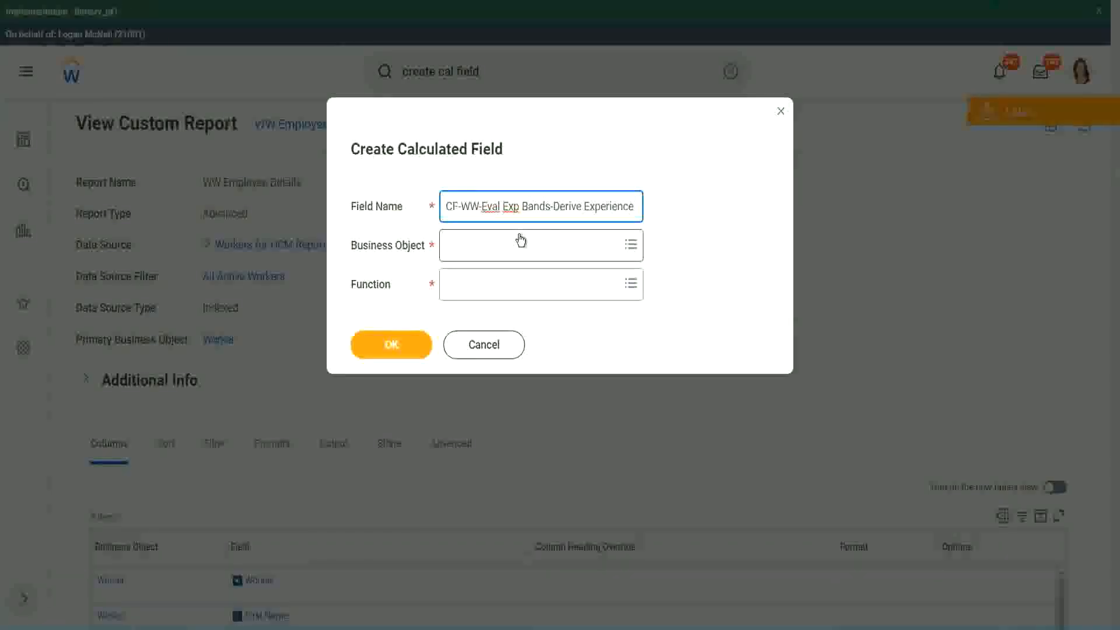
# Step: Replace "Derive" with "Determine" in the new calculated field's name
pyautogui.press('Right')
pyautogui.press('Right')
pyautogui.press('Right')
pyautogui.press('Right')
pyautogui.press('Right')
pyautogui.press('Right')
pyautogui.press('Right')
pyautogui.press('Right')
pyautogui.press('Right')
pyautogui.press('Right')
pyautogui.press('Right')
pyautogui.press('Right')
pyautogui.press('Right')
pyautogui.press('Right')
pyautogui.press('Right')
pyautogui.press('Right')
pyautogui.press('Right')
pyautogui.press('Right')
pyautogui.press('Right')
pyautogui.press('Right')
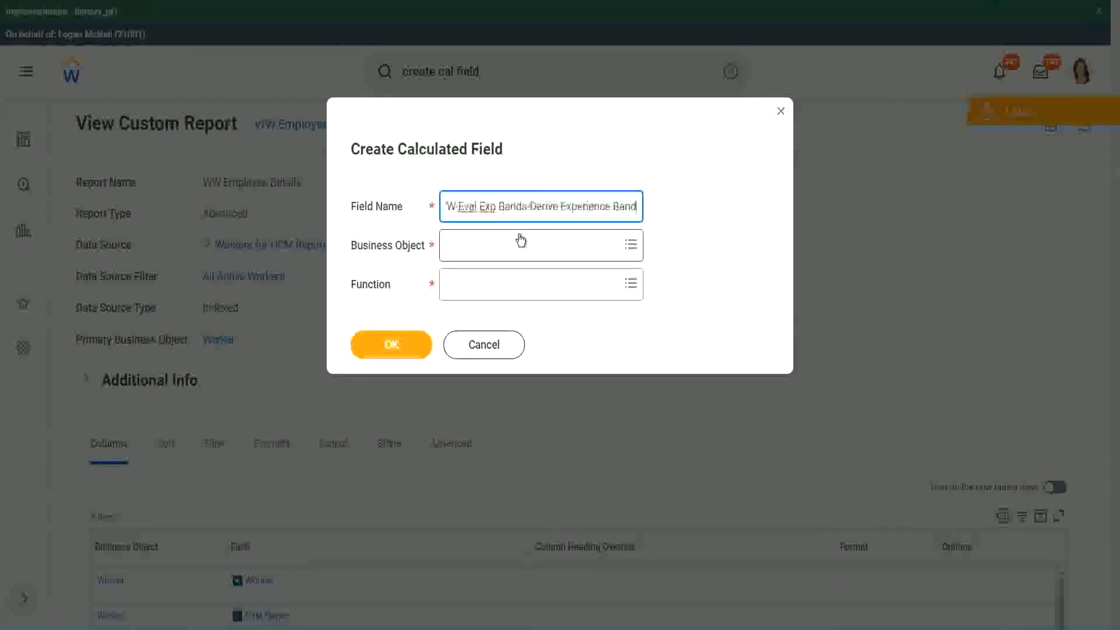
pyautogui.press('Right')
pyautogui.press('Right')
pyautogui.press('Right')
pyautogui.press('Right')
pyautogui.press('Right')
pyautogui.press('Right')
pyautogui.press('Right')
pyautogui.press('Right')
pyautogui.press('Right')
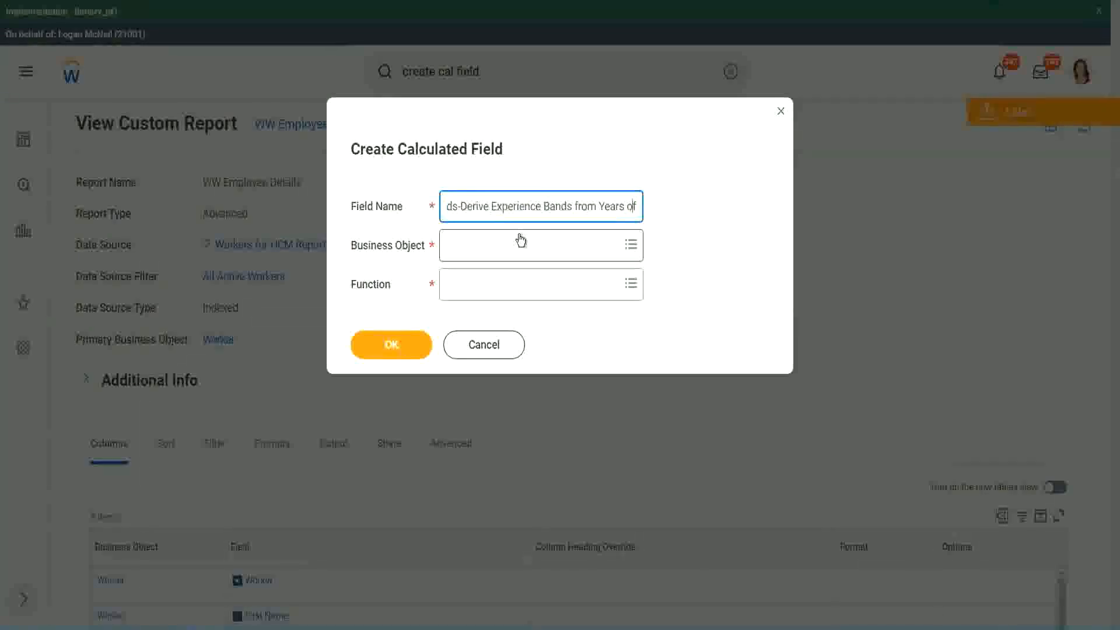
pyautogui.press('Left')
pyautogui.press('Left')
pyautogui.press('Left')
pyautogui.press('Left')
pyautogui.press('Left')
pyautogui.press('Left')
pyautogui.press('Left')
pyautogui.press('Left')
pyautogui.press('Left')
pyautogui.press('Left')
pyautogui.press('Left')
pyautogui.press('Left')
pyautogui.press('Left')
pyautogui.press('Left')
pyautogui.press('Left')
pyautogui.press('Left')
pyautogui.press('Left')
pyautogui.press('Left')
pyautogui.press('Left')
pyautogui.press('Left')
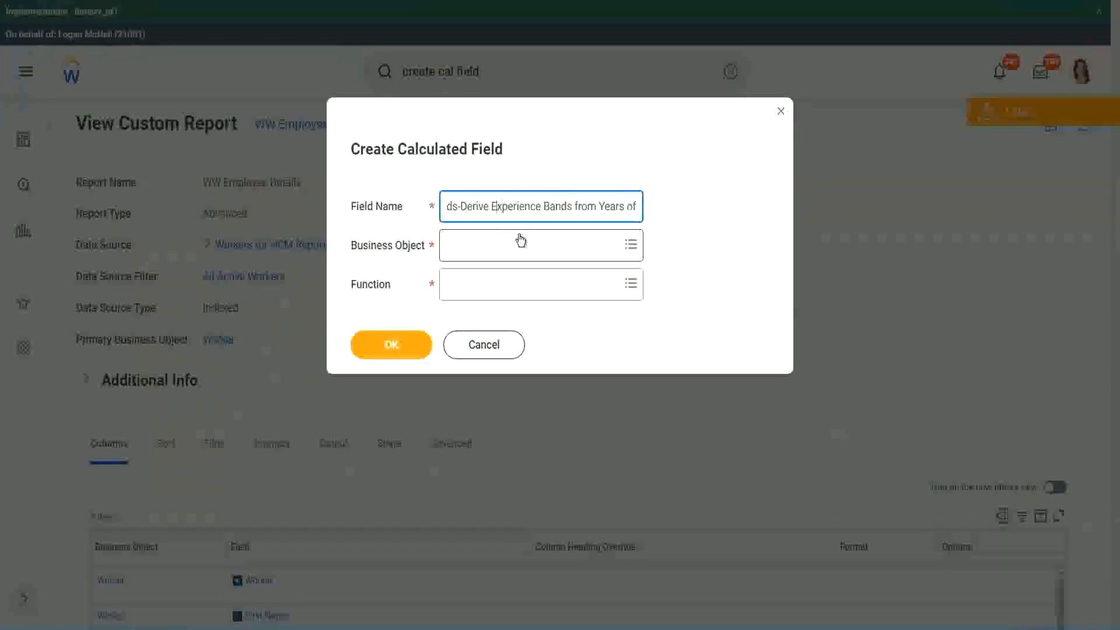
pyautogui.hotkey('shift', 'Left')
pyautogui.hotkey('shift', 'Left')
pyautogui.hotkey('shift', 'Left')
pyautogui.hotkey('shift', 'Left')
pyautogui.hotkey('shift', 'Left')
pyautogui.hotkey('shift', 'Left')
pyautogui.write('Determine')
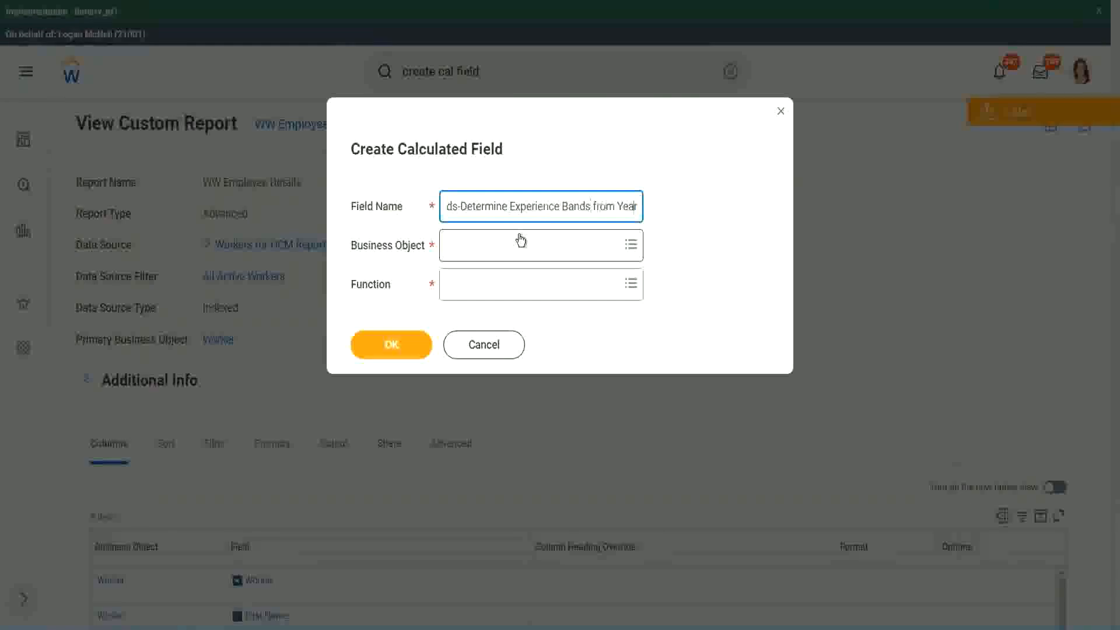
pyautogui.press('End')
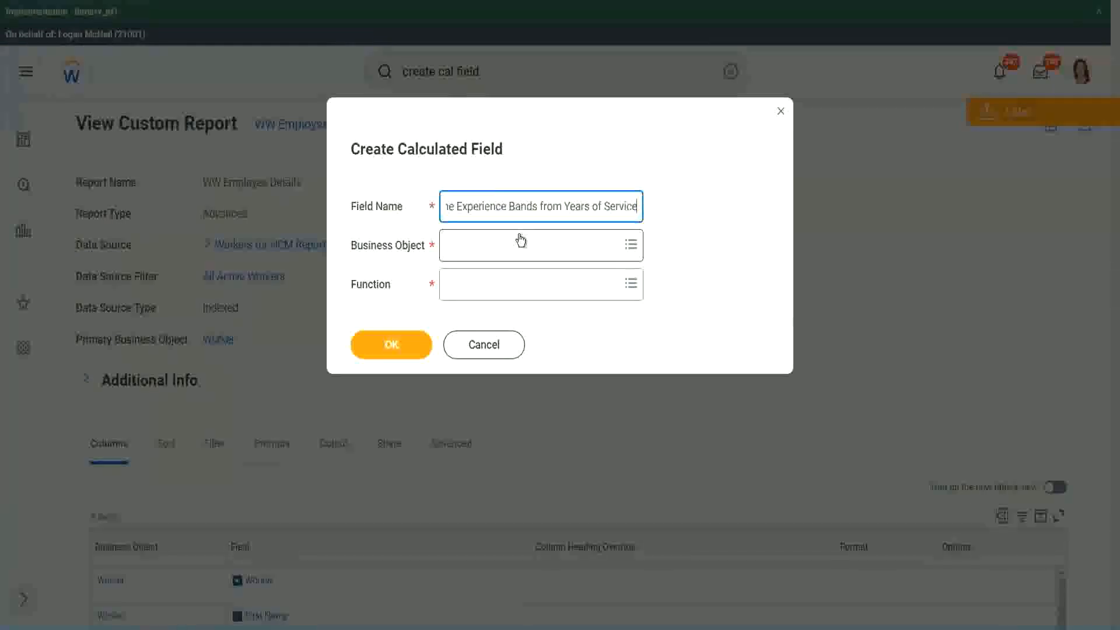
# Step: Search for worker and set the calculated field's business object to Worker
pyautogui.click(496, 244)
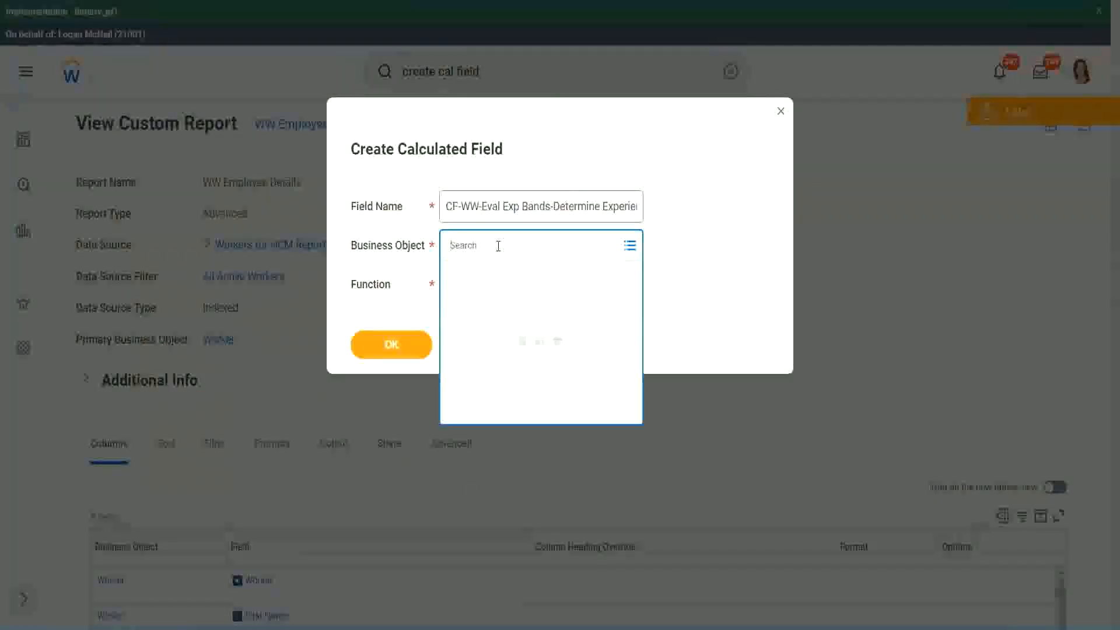
pyautogui.write('work')
pyautogui.press('Return')
pyautogui.write('er')
pyautogui.press('Return')
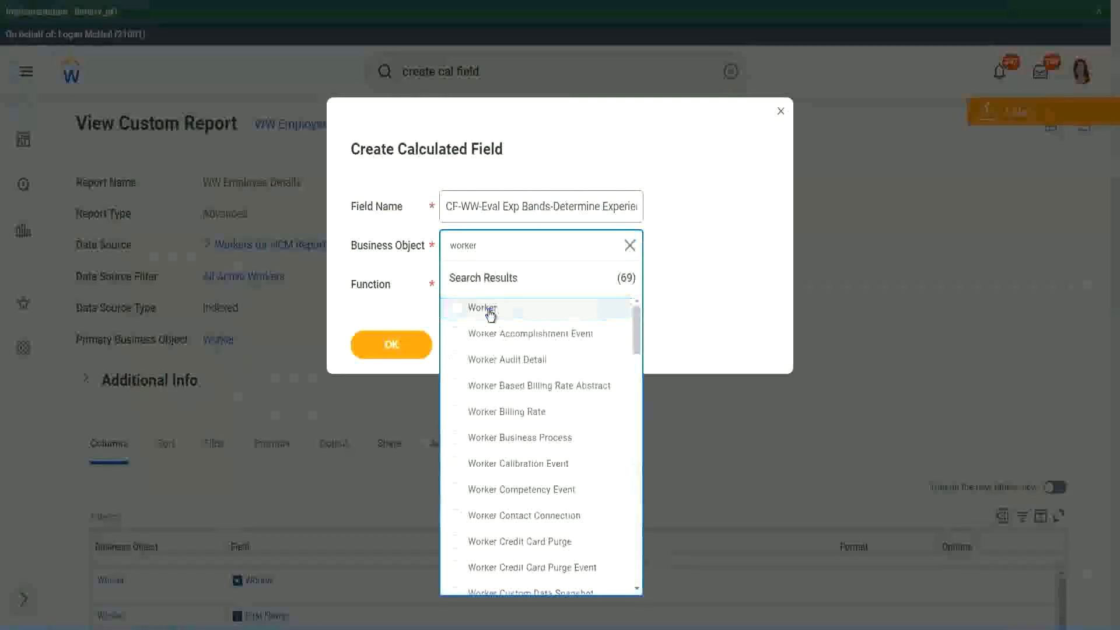
pyautogui.click(488, 310)
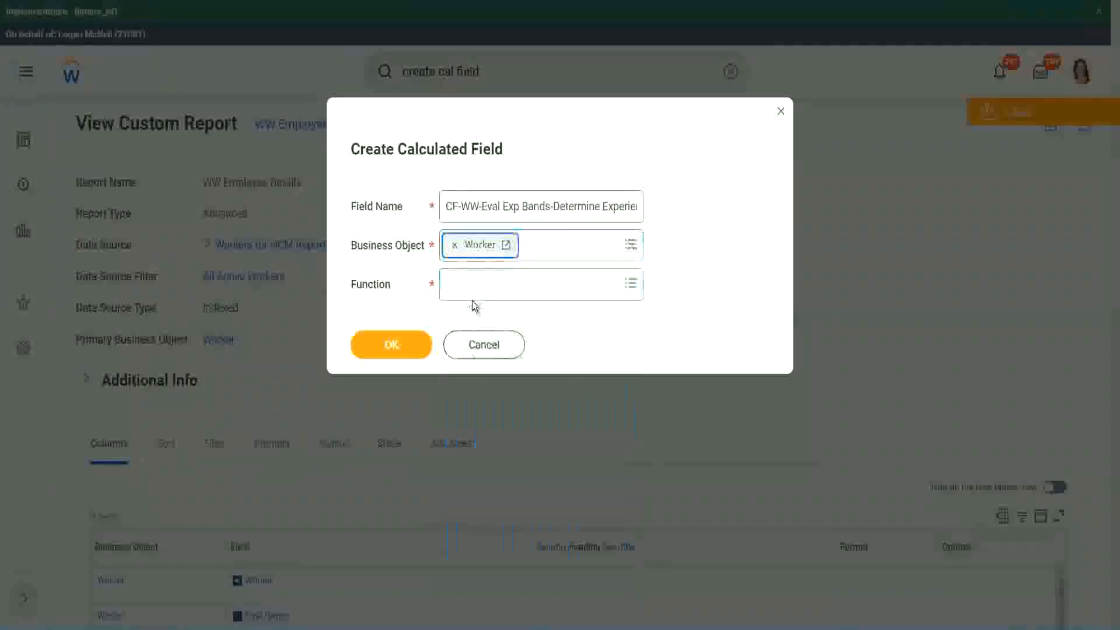
# Step: Search the functions for eval exp and choose Evaluate Expression Band for the calculated field
pyautogui.click(474, 281)
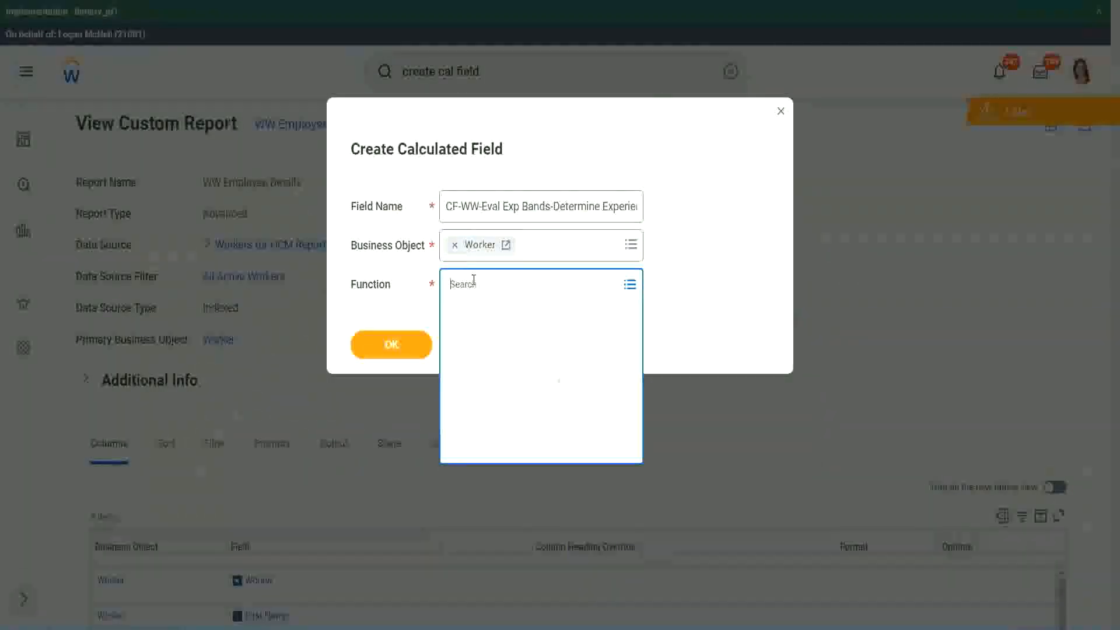
pyautogui.write('eval ex')
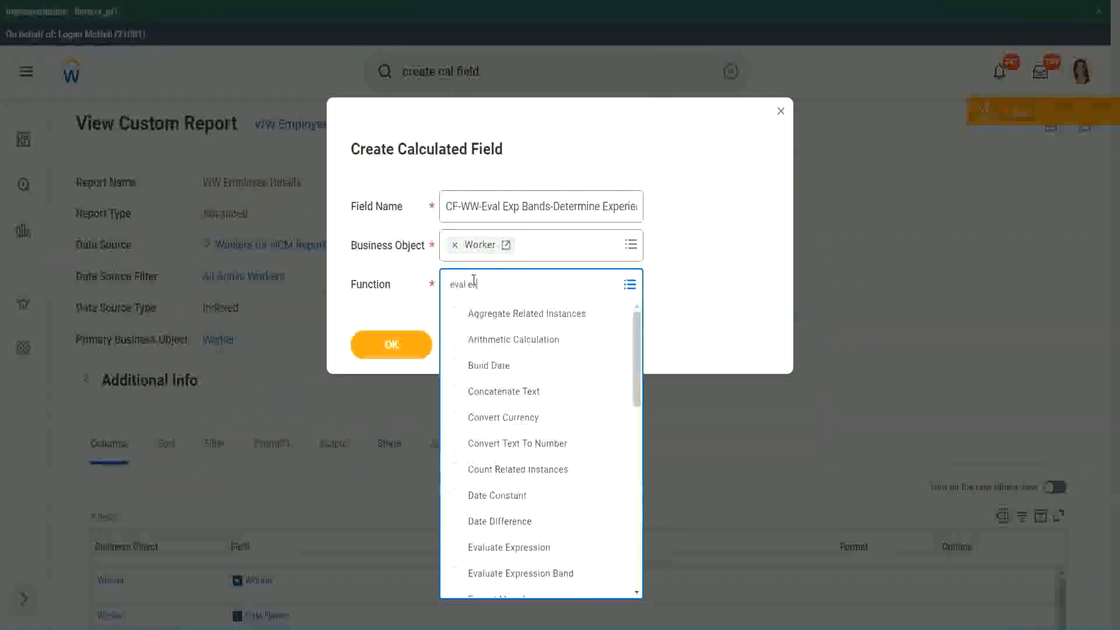
pyautogui.write('p')
pyautogui.press('Return')
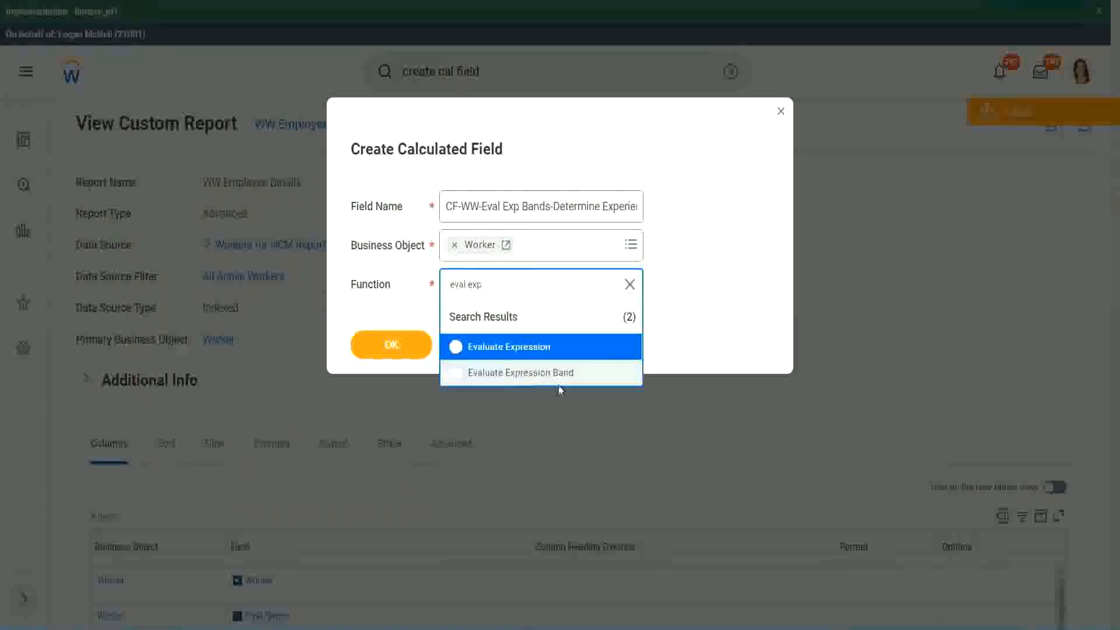
pyautogui.click(565, 377)
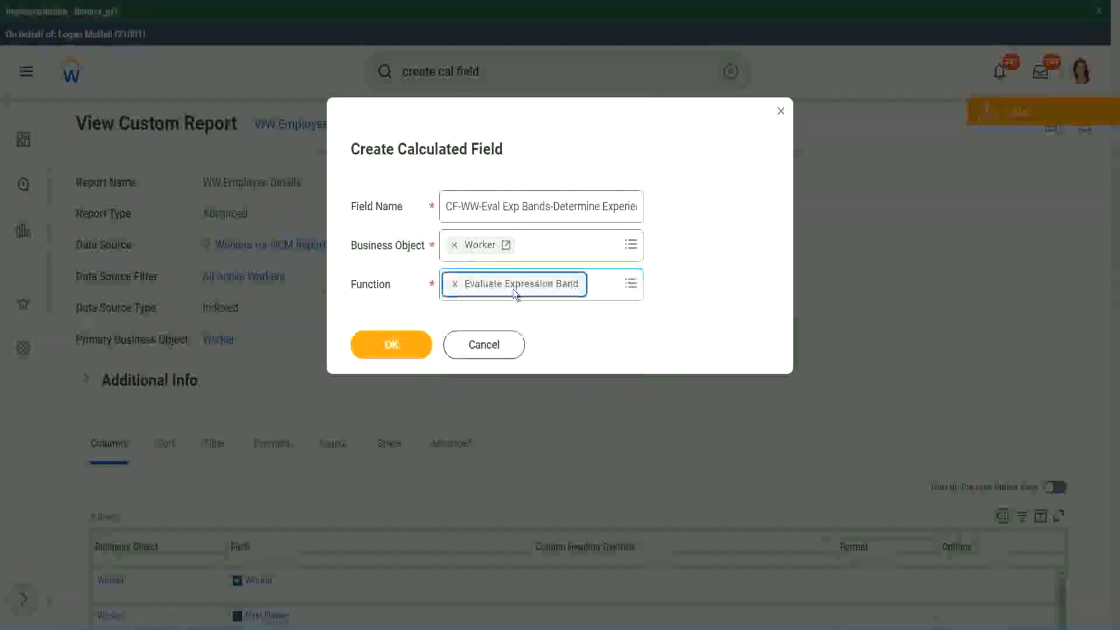
# Step: Shorten "Exp Bands" to "Exp Band" in the field name and proceed to the calculation definition
pyautogui.click(551, 206)
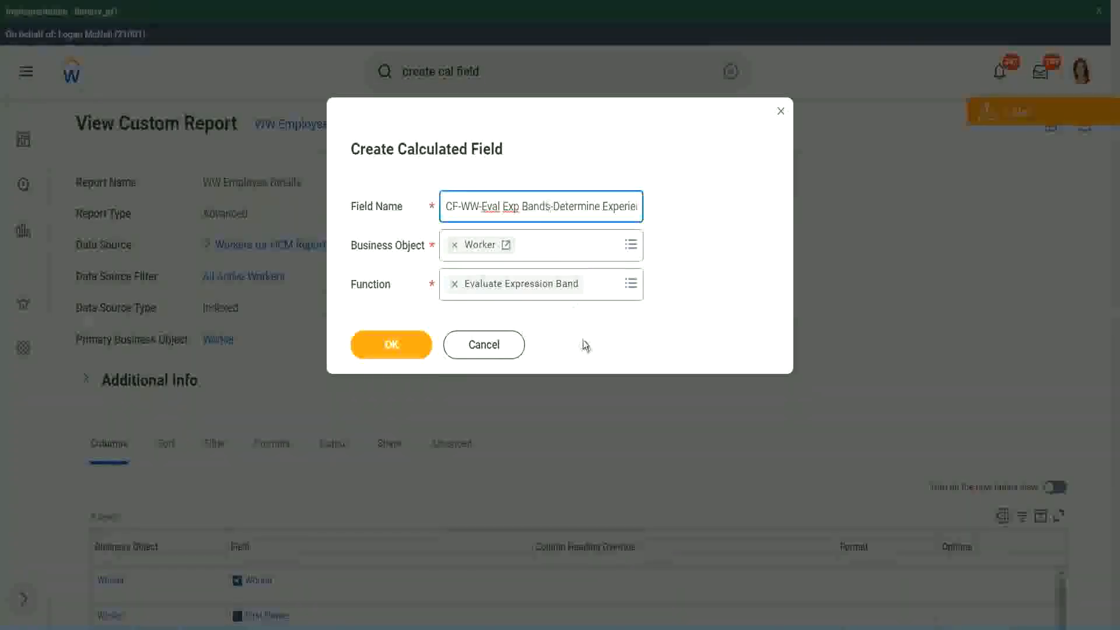
pyautogui.press('BackSpace')
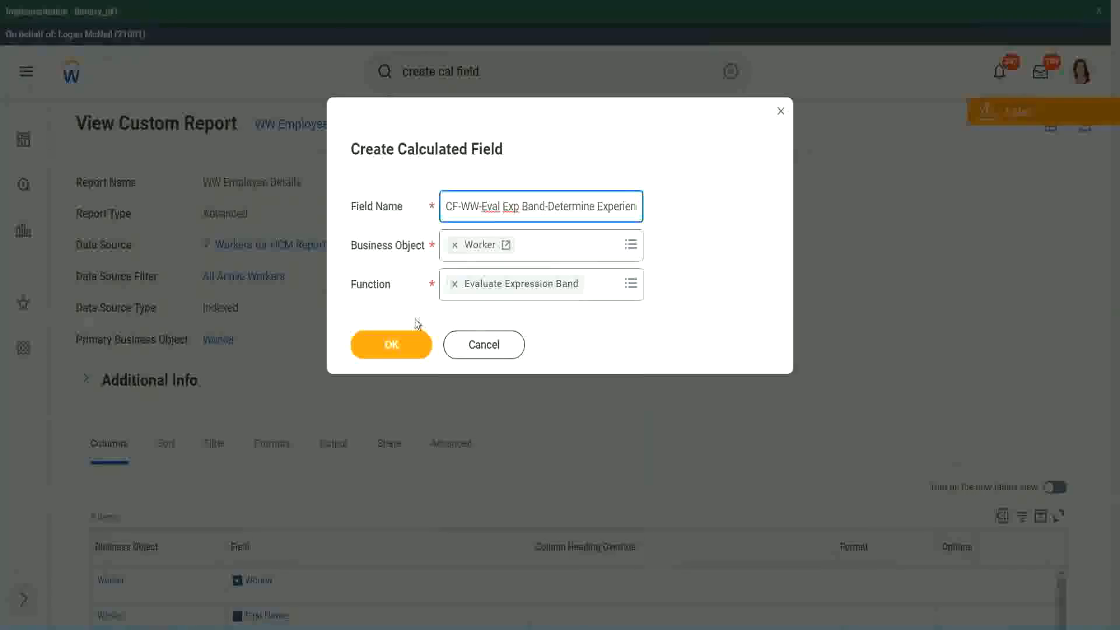
pyautogui.click(395, 344)
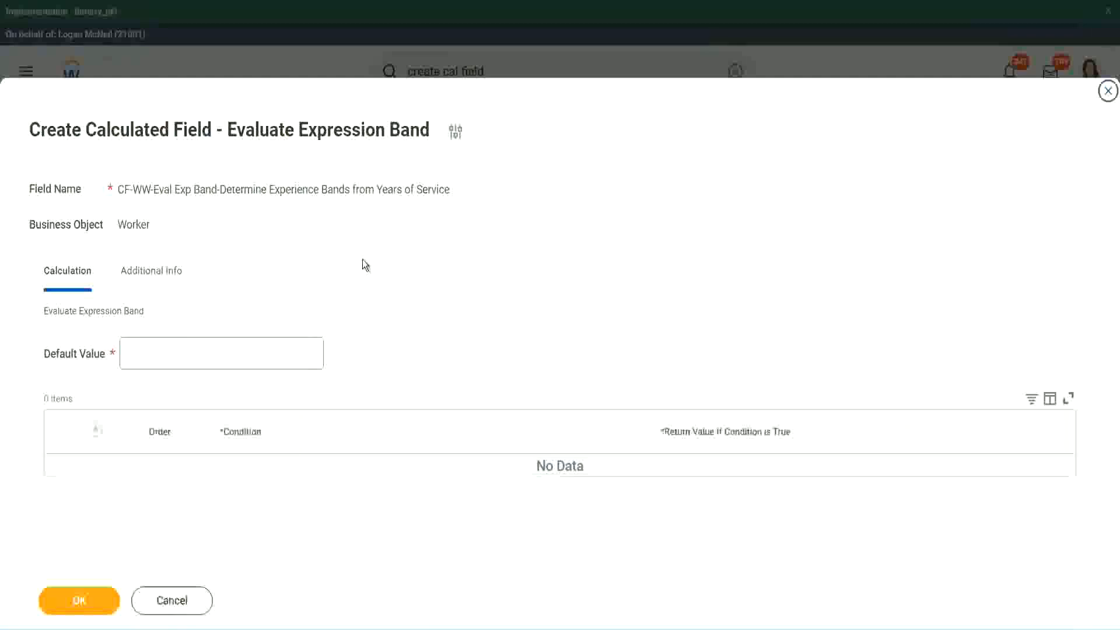
# Step: Set the default value to "-" and add the first condition row
pyautogui.click(162, 359)
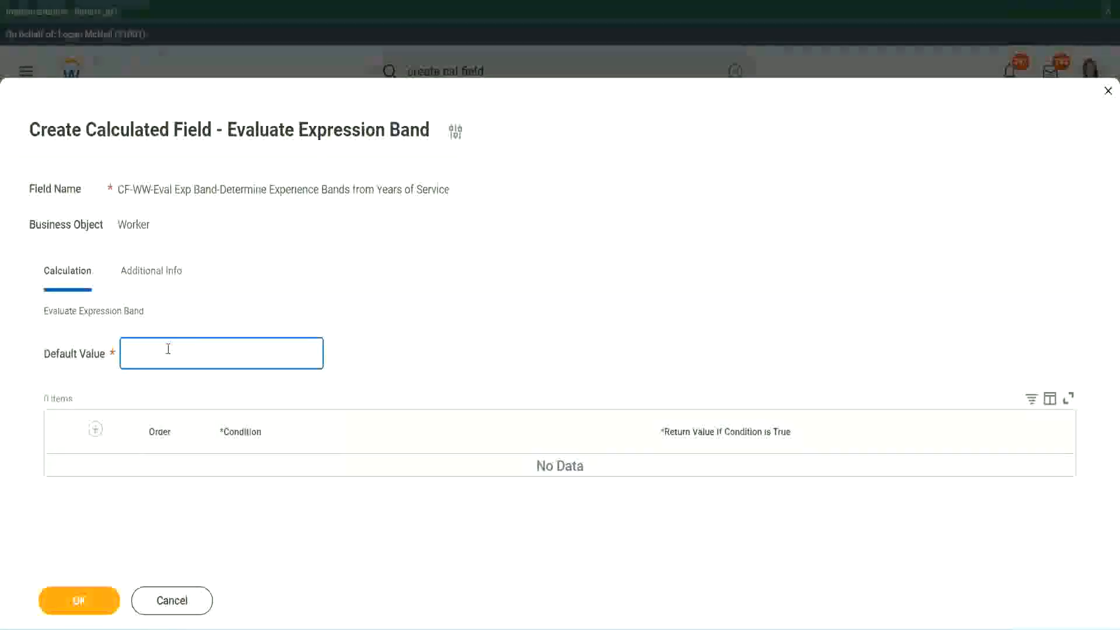
pyautogui.write('N')
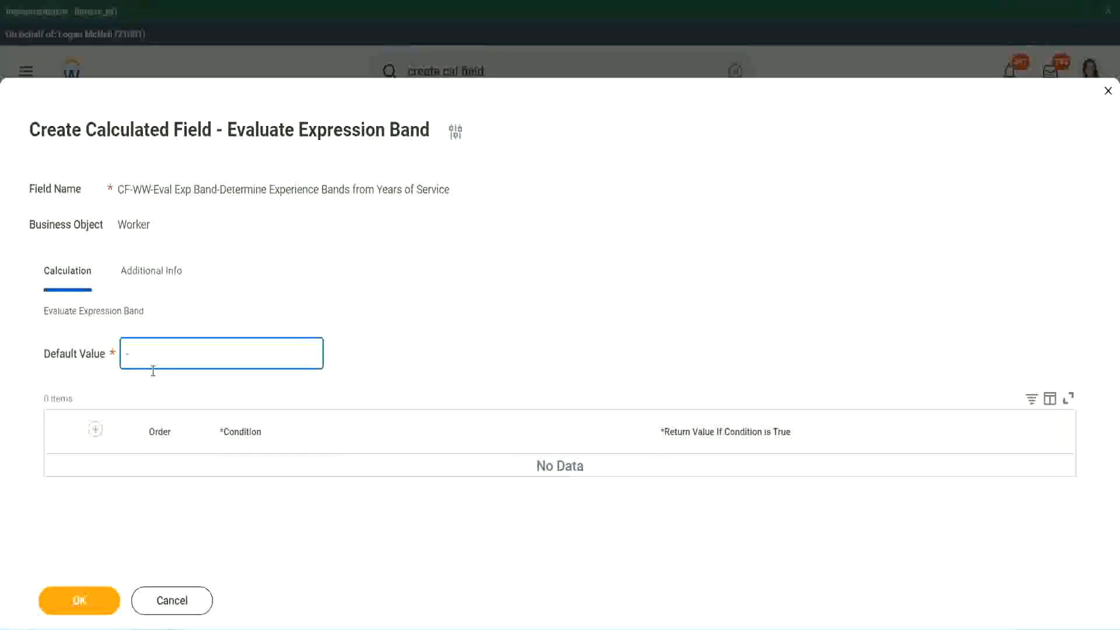
pyautogui.click(98, 432)
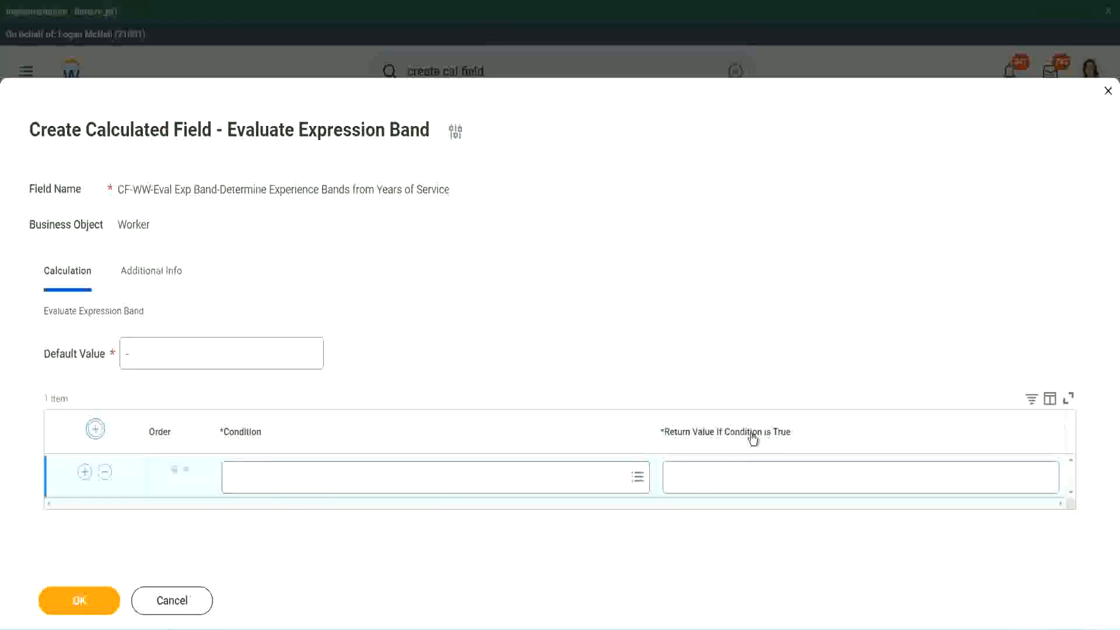
pyautogui.click(729, 476)
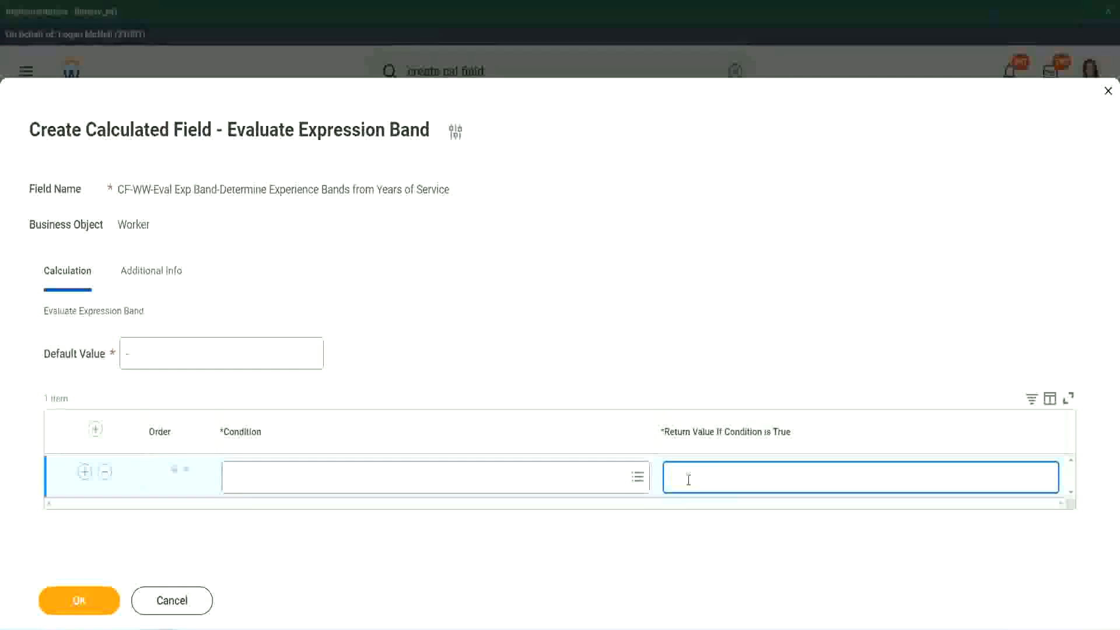
pyautogui.write('adkadjaidjaidjai')
pyautogui.press('BackSpace')
pyautogui.press('BackSpace')
pyautogui.press('BackSpace')
pyautogui.press('BackSpace')
pyautogui.press('BackSpace')
pyautogui.press('BackSpace')
pyautogui.press('BackSpace')
pyautogui.press('BackSpace')
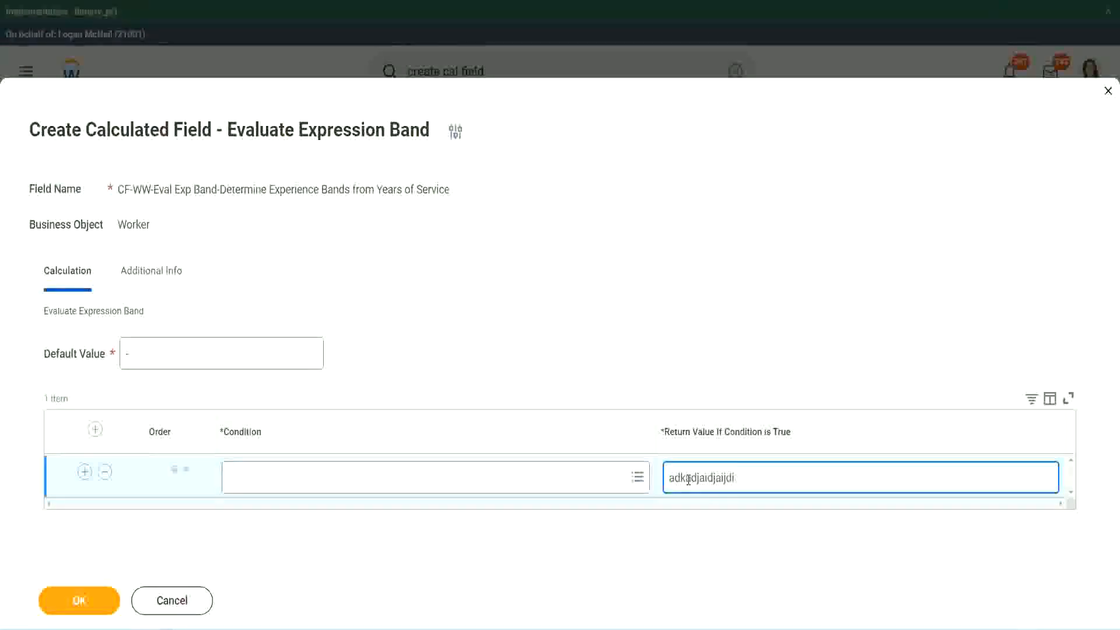
pyautogui.press('BackSpace')
pyautogui.press('BackSpace')
pyautogui.press('BackSpace')
pyautogui.press('BackSpace')
pyautogui.press('BackSpace')
pyautogui.press('BackSpace')
pyautogui.press('BackSpace')
pyautogui.press('BackSpace')
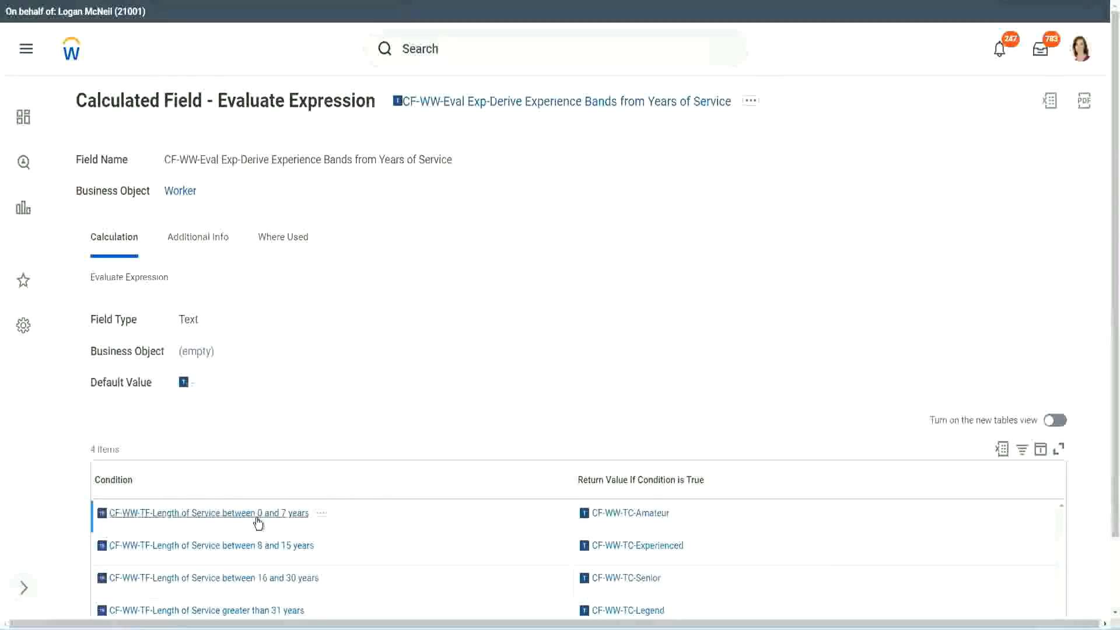
# Step: Copy the CF-WW-TF-Length of Service between 0 and 7 years condition from the existing field into the first row, with return value Amateur
pyautogui.rightClick(258, 520)
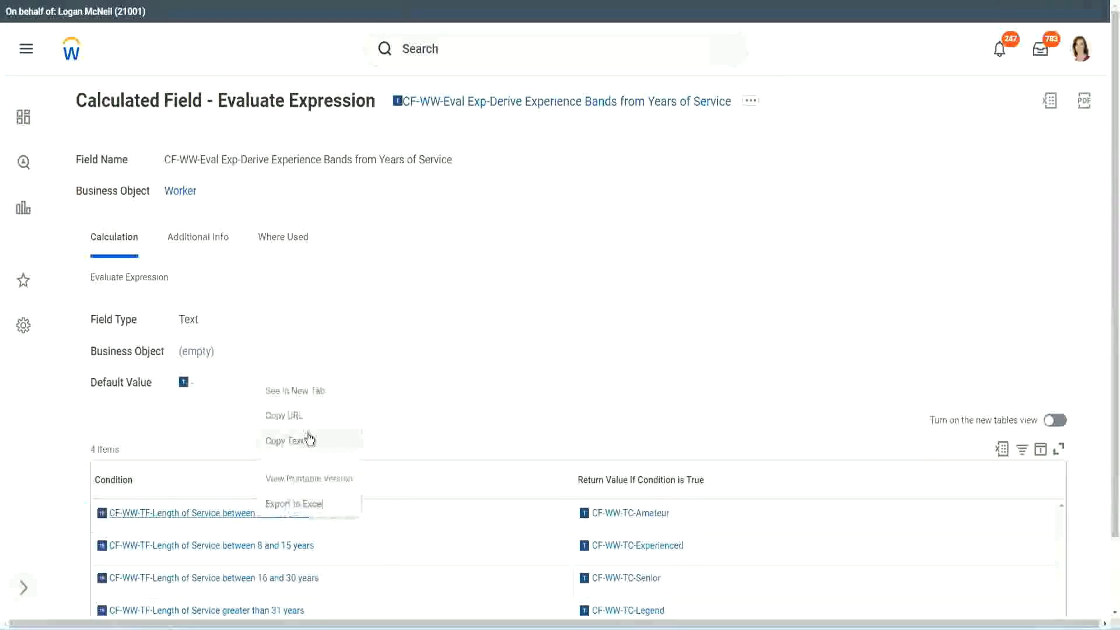
pyautogui.click(294, 441)
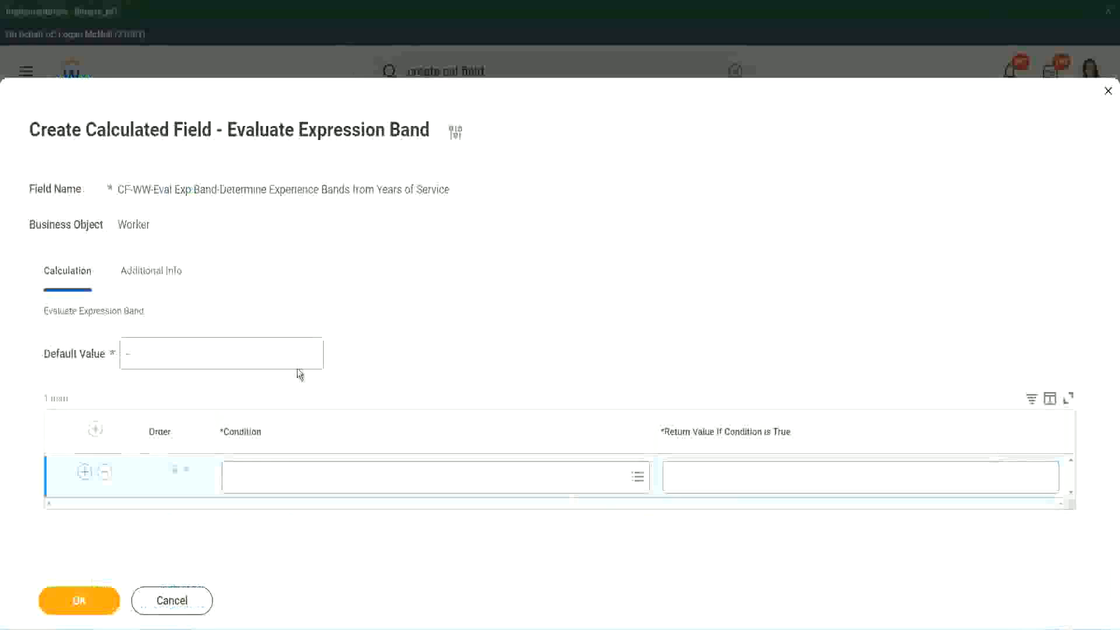
pyautogui.click(283, 484)
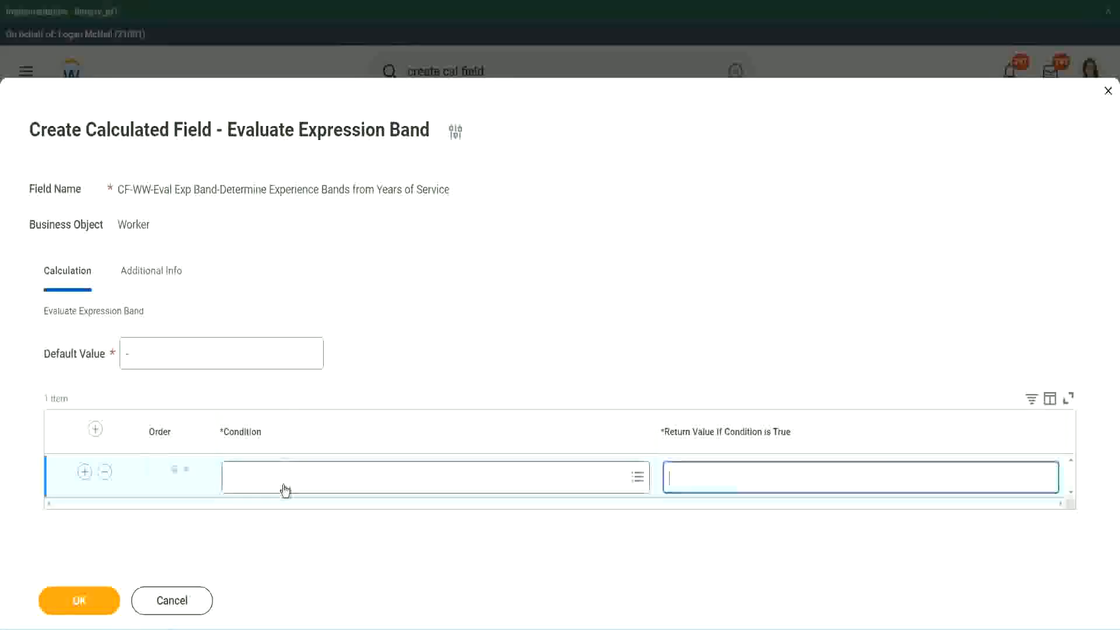
pyautogui.hotkey('ctrl', 'v')
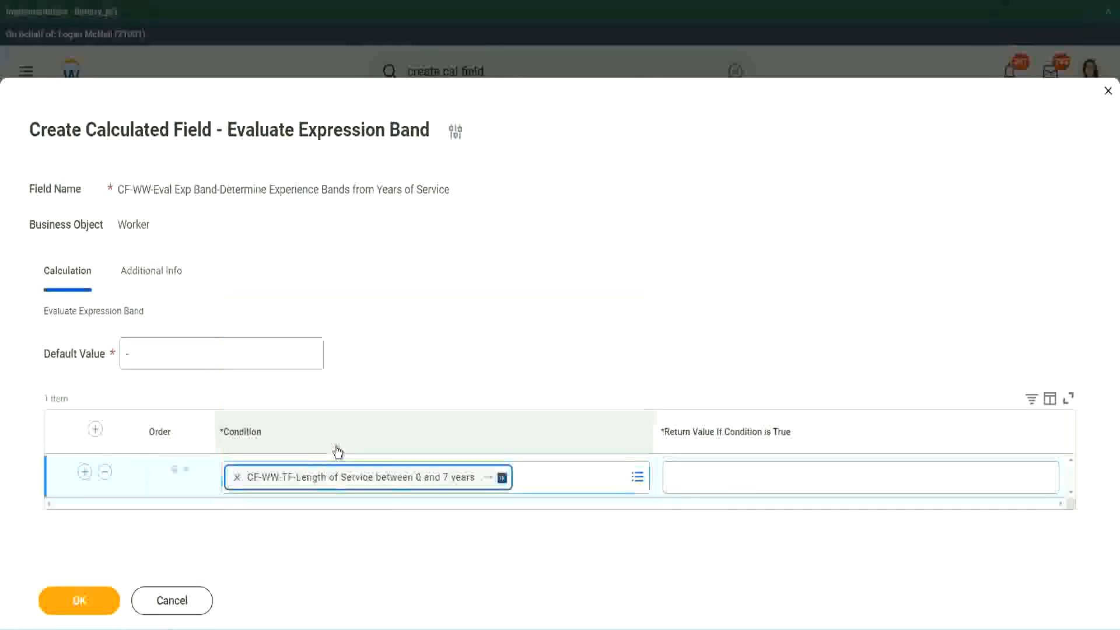
pyautogui.click(708, 467)
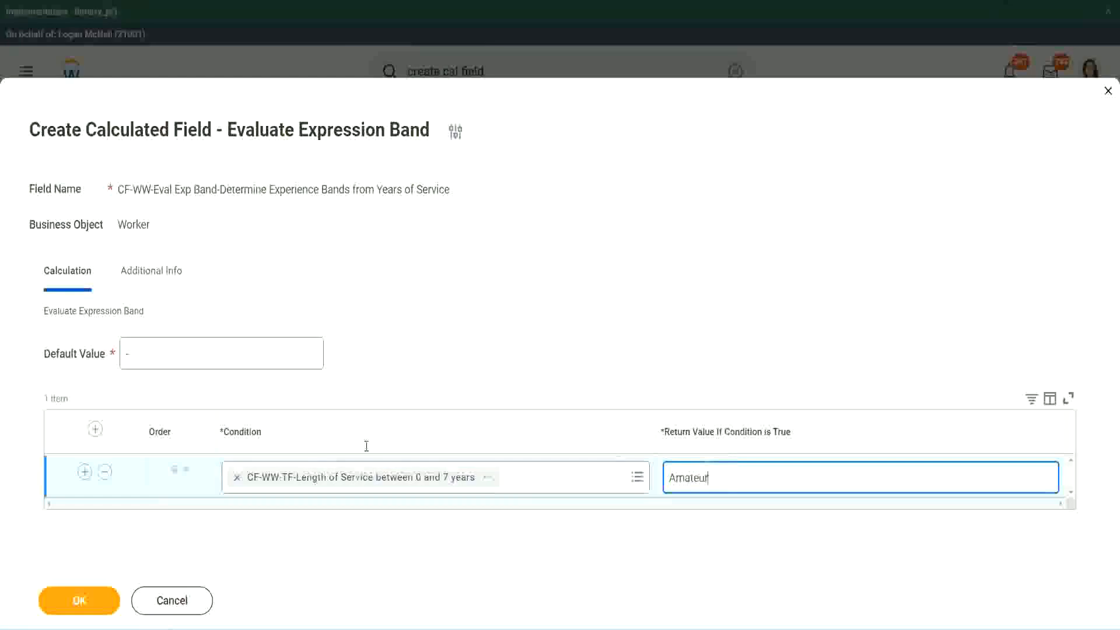
# Step: Add three more empty condition rows below the Amateur row
pyautogui.click(85, 472)
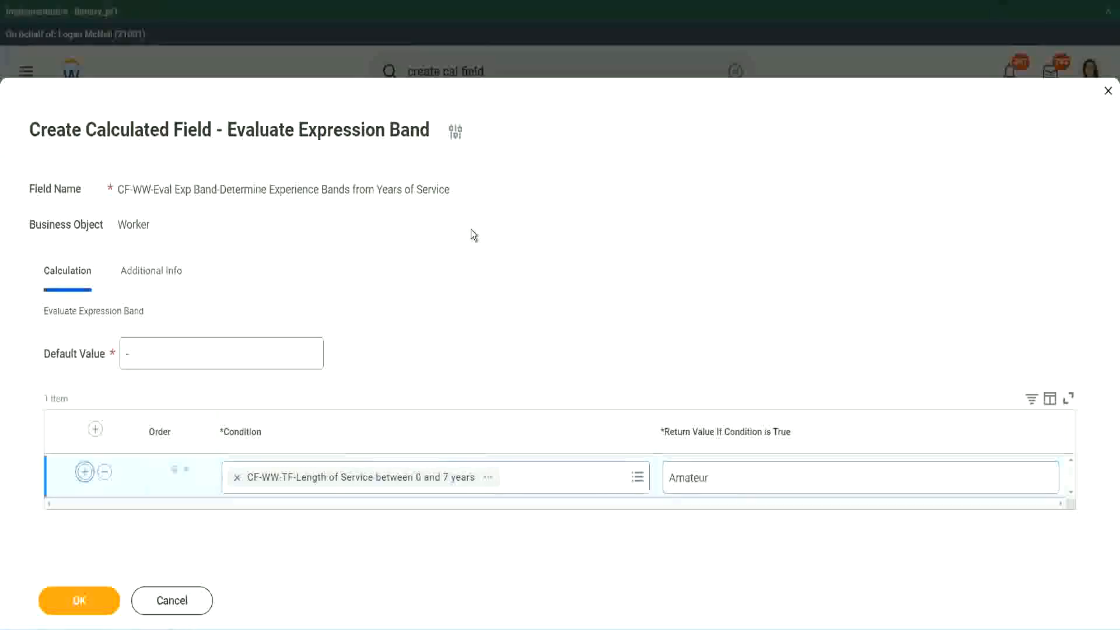
pyautogui.click(83, 515)
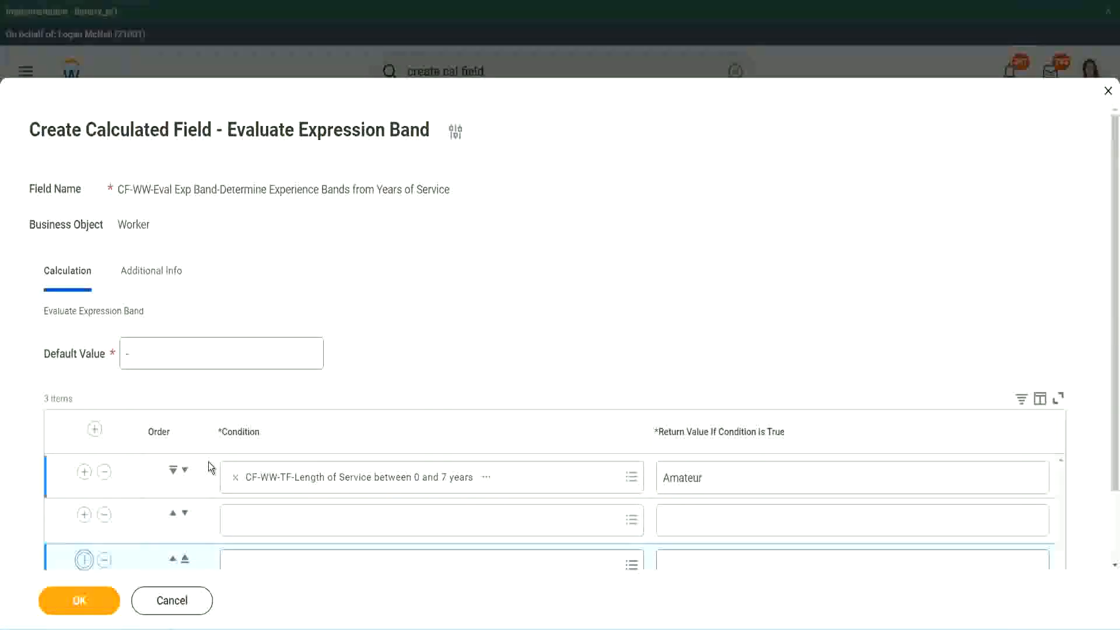
pyautogui.scroll(-2, 209, 462)
pyautogui.click(84, 474)
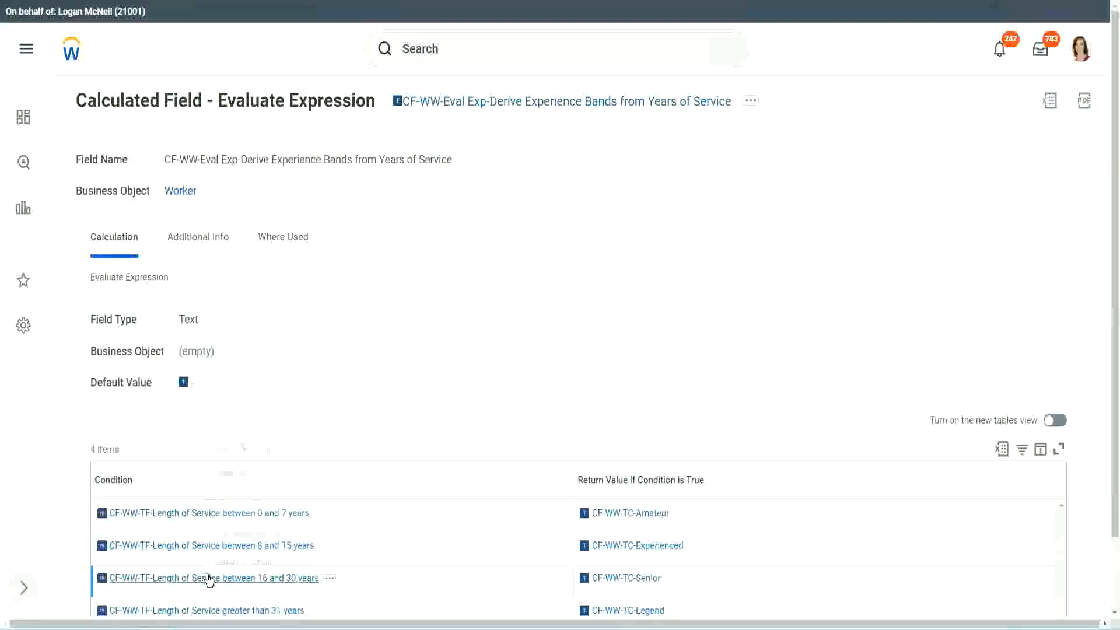
# Step: Copy the existing field's CF-WW-TF-Length of Service between 16 and 30 years condition into the second row and move that row down to third
pyautogui.rightClick(208, 578)
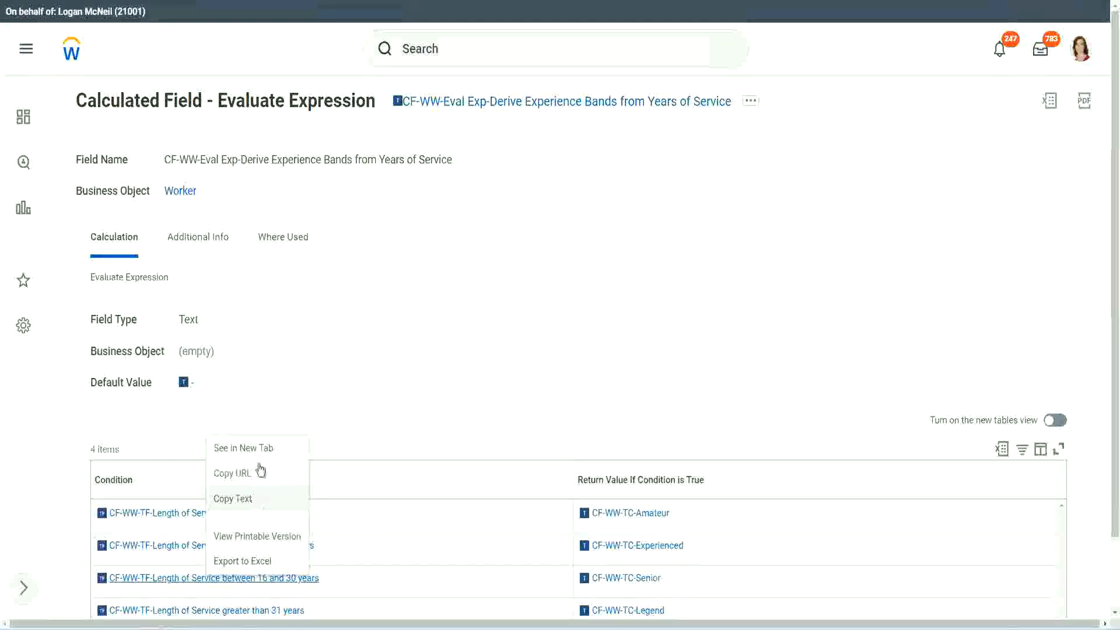
pyautogui.click(257, 469)
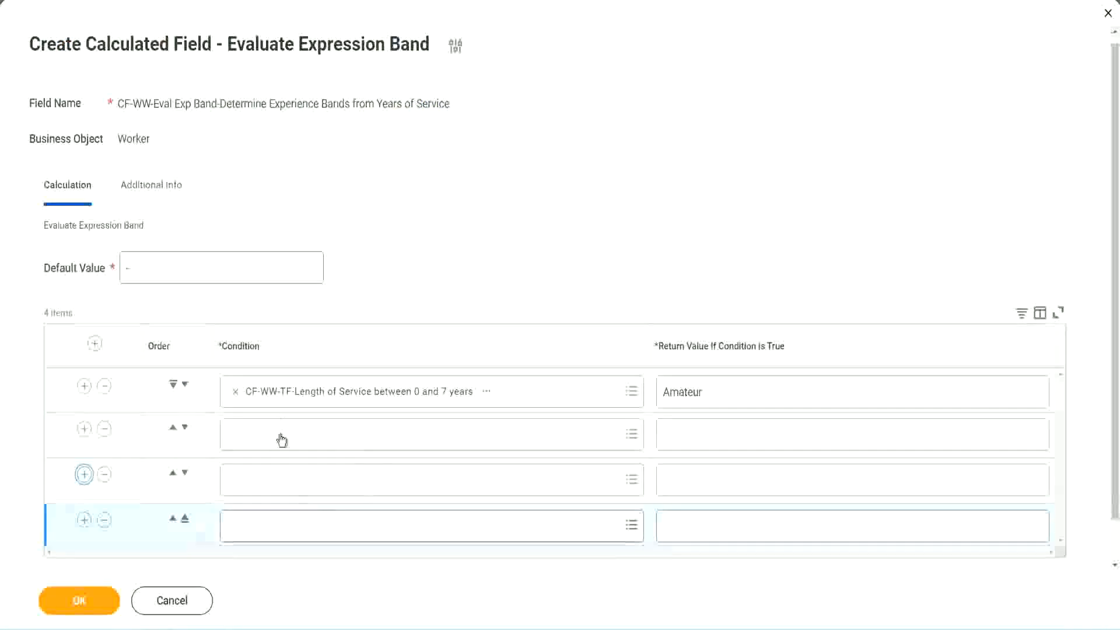
pyautogui.click(282, 435)
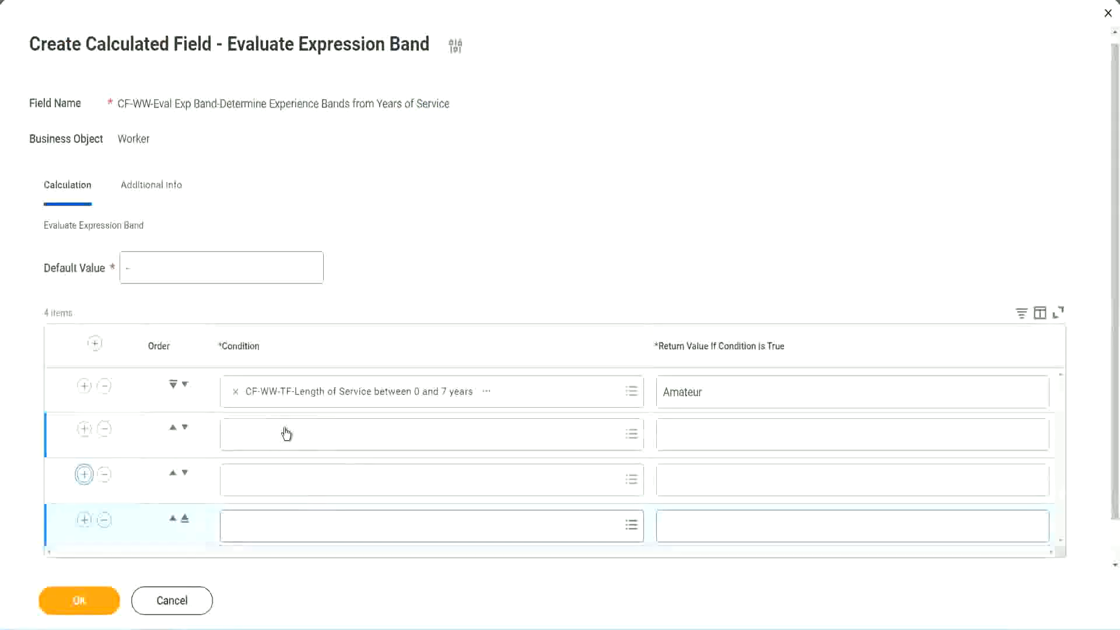
pyautogui.hotkey('ctrl', 'v')
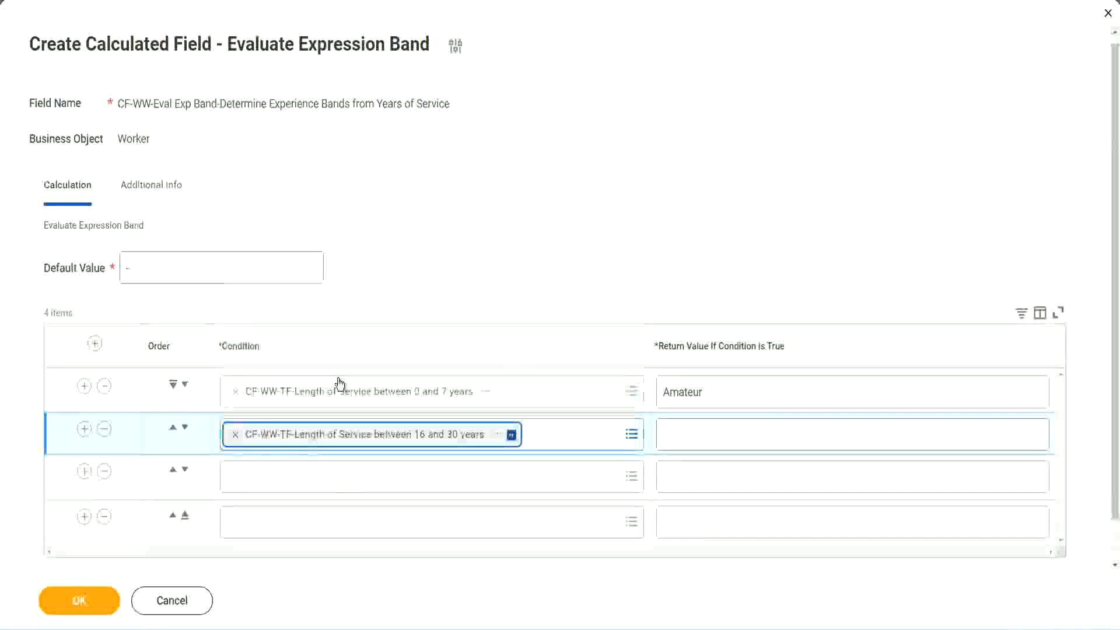
pyautogui.click(184, 427)
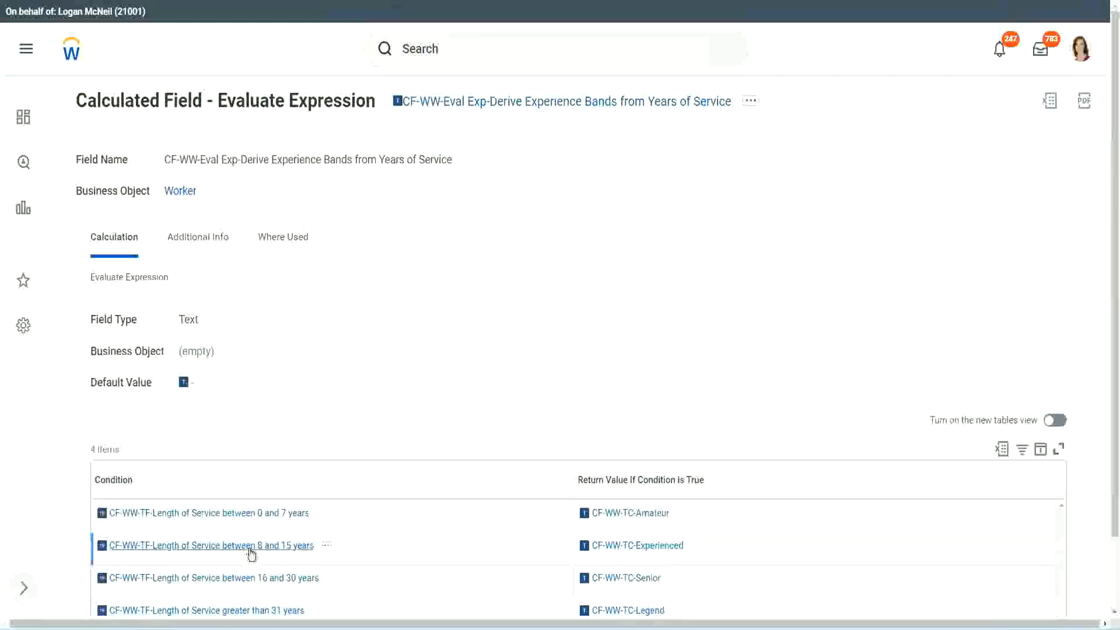
# Step: Copy the existing field's CF-WW-TF-Length of Service between 8 and 15 years condition into the empty second row
pyautogui.rightClick(252, 553)
pyautogui.click(286, 470)
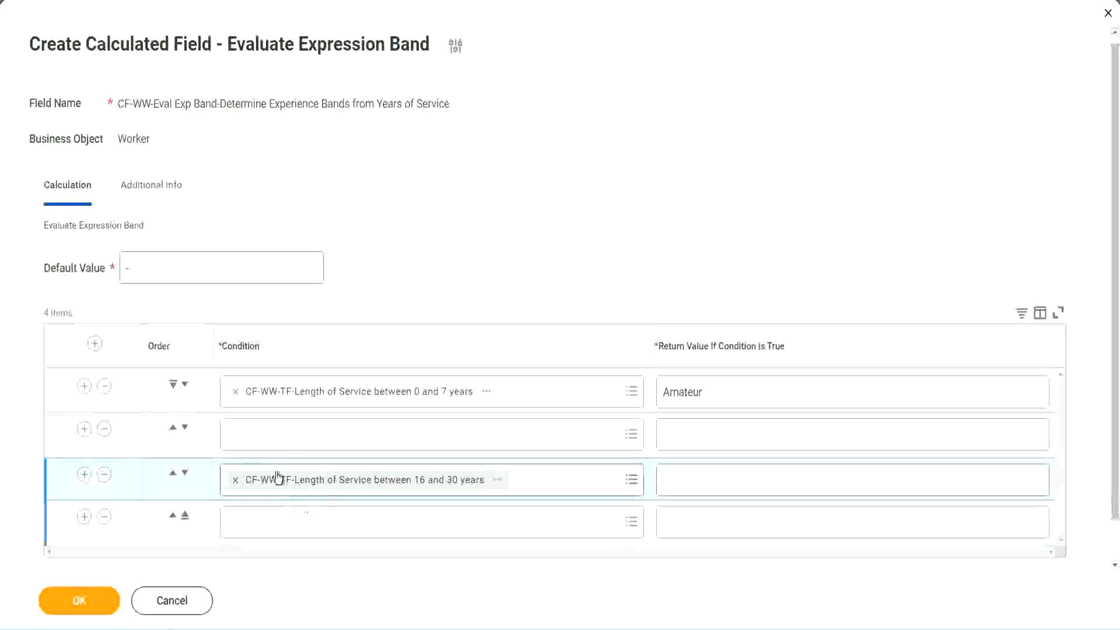
pyautogui.click(281, 446)
pyautogui.hotkey('ctrl', 'v')
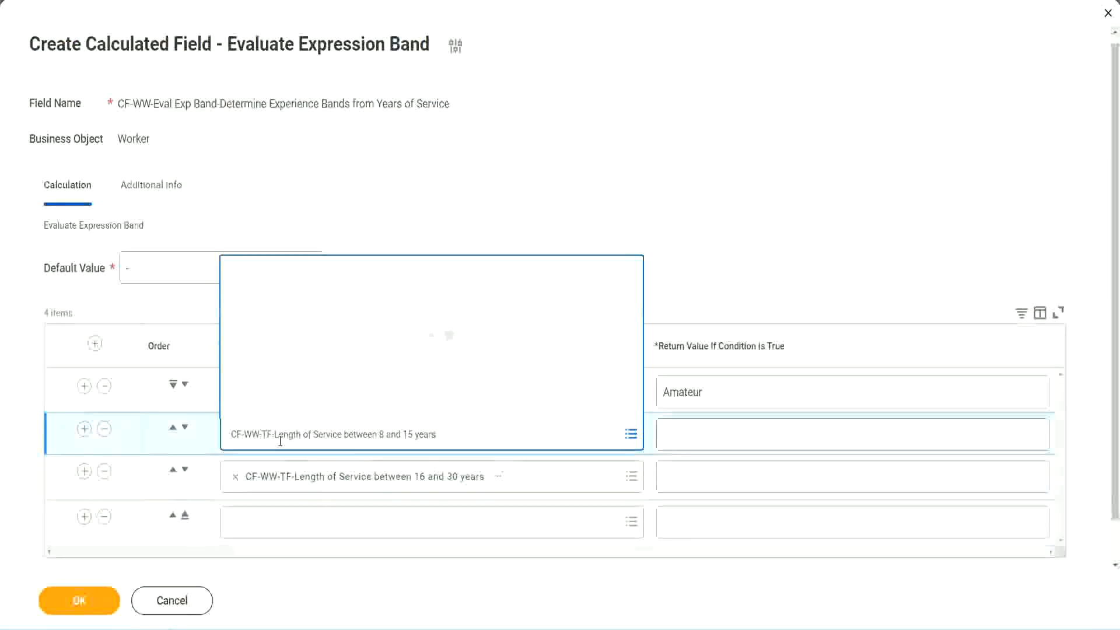
pyautogui.press('Return')
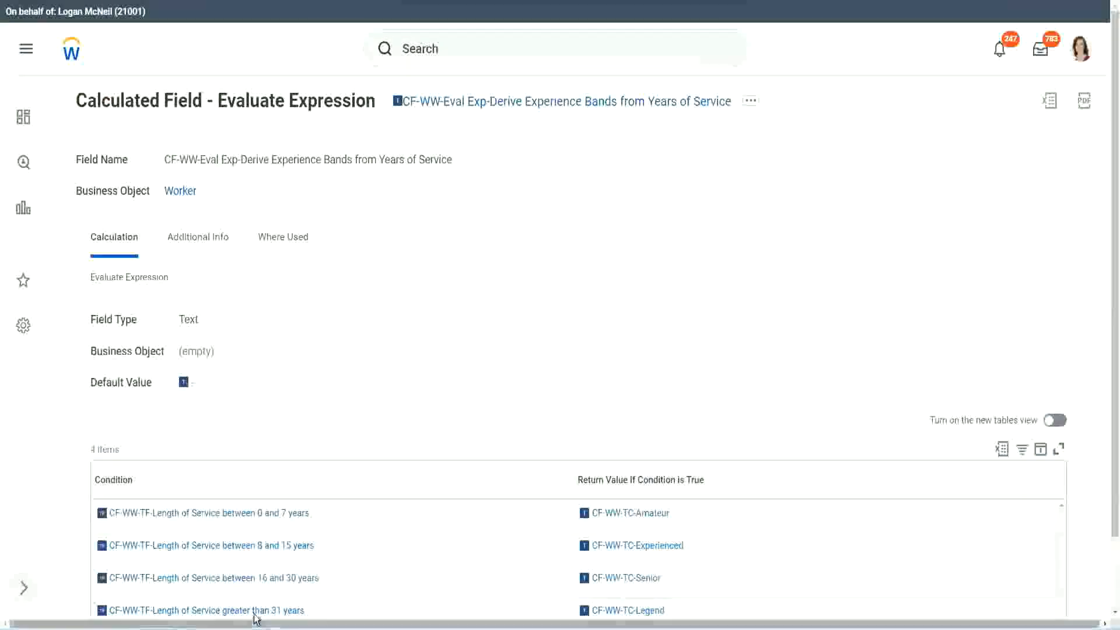
# Step: Copy the existing field's CF-WW-TF-Length of Service greater than 31 years condition into the fourth row, with return value Legend
pyautogui.rightClick(256, 617)
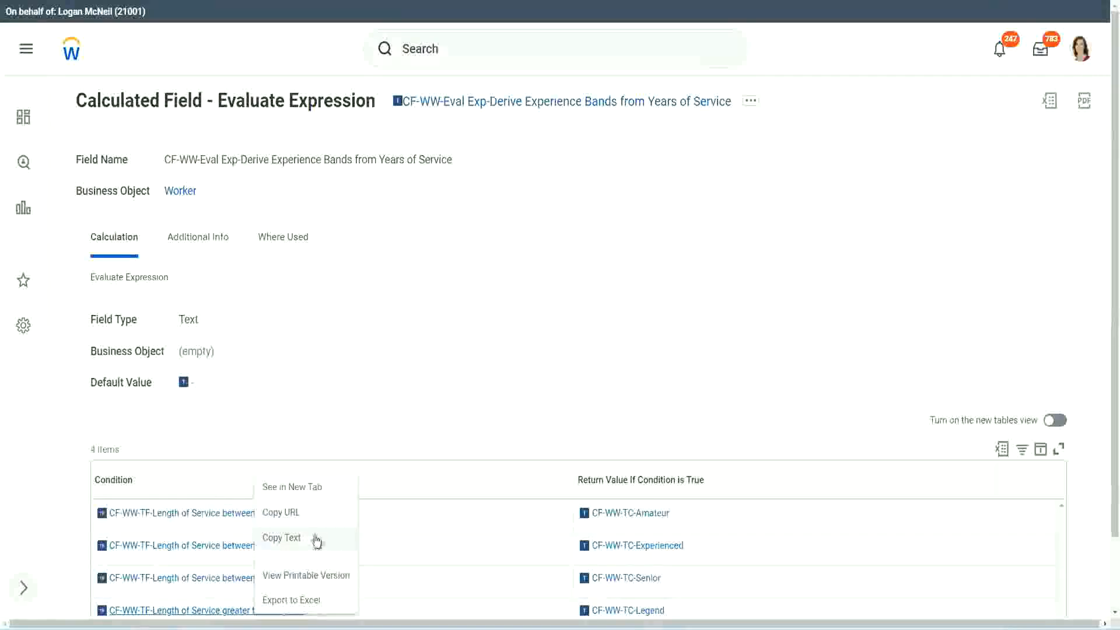
pyautogui.click(320, 549)
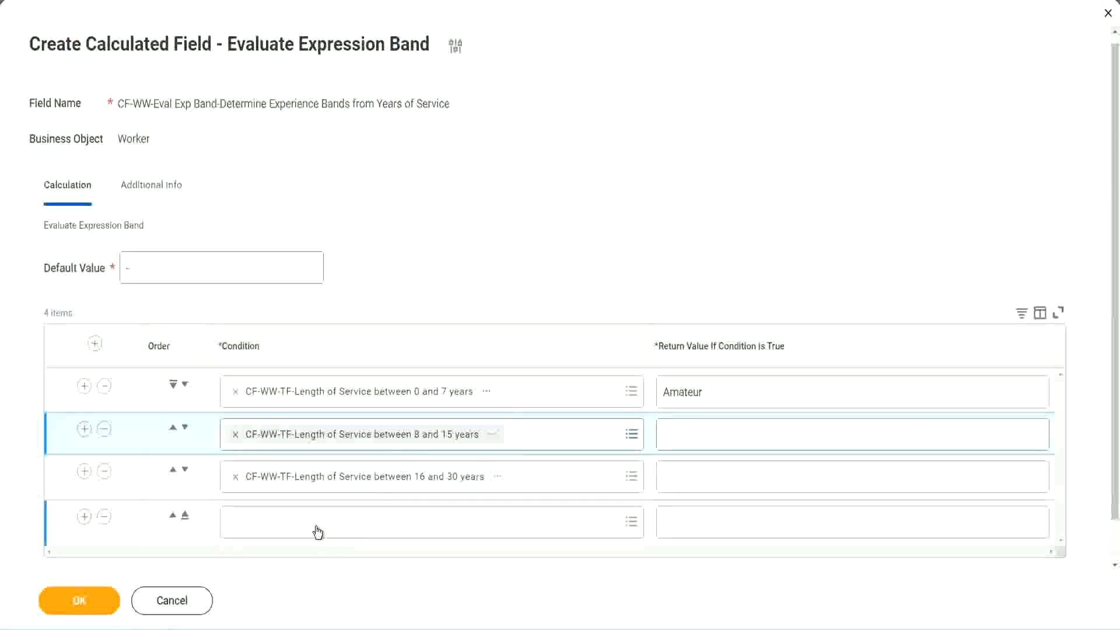
pyautogui.click(318, 532)
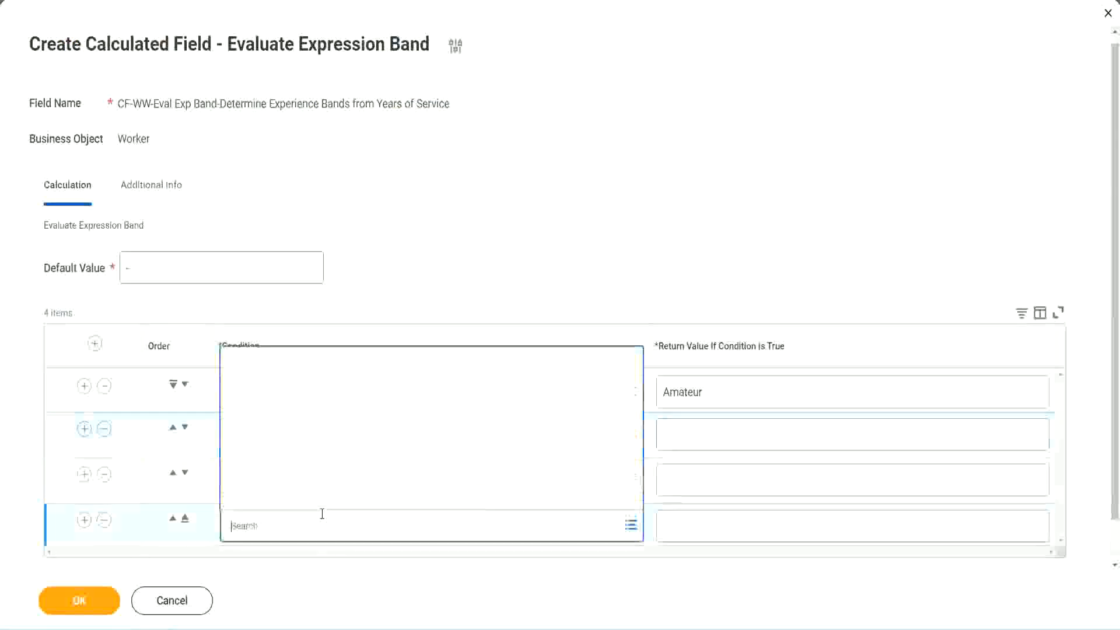
pyautogui.hotkey('ctrl', 'v')
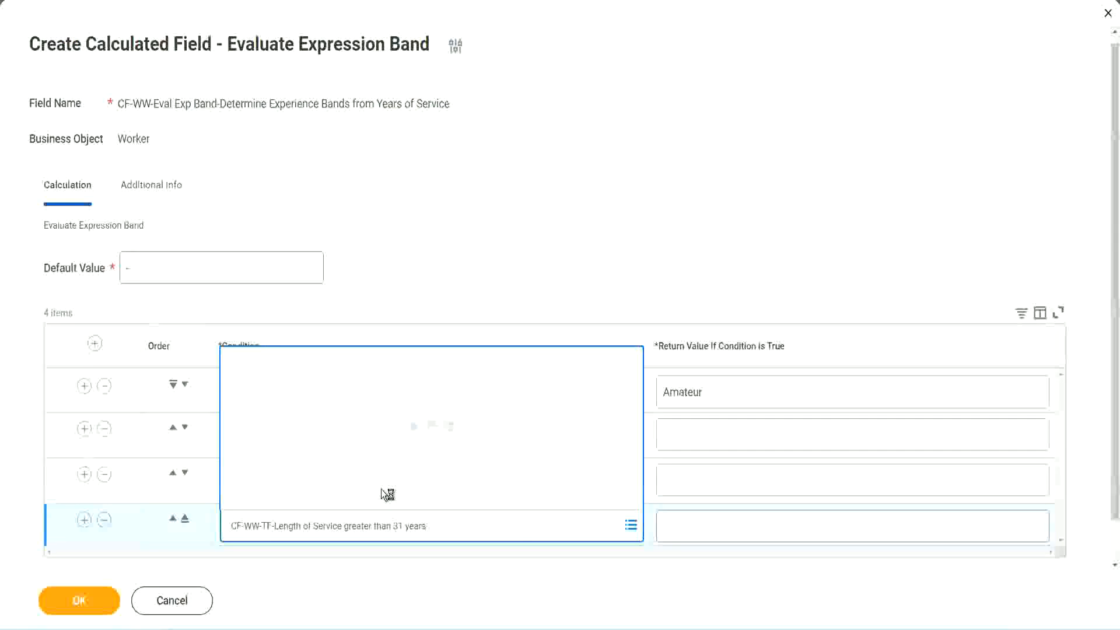
pyautogui.click(737, 525)
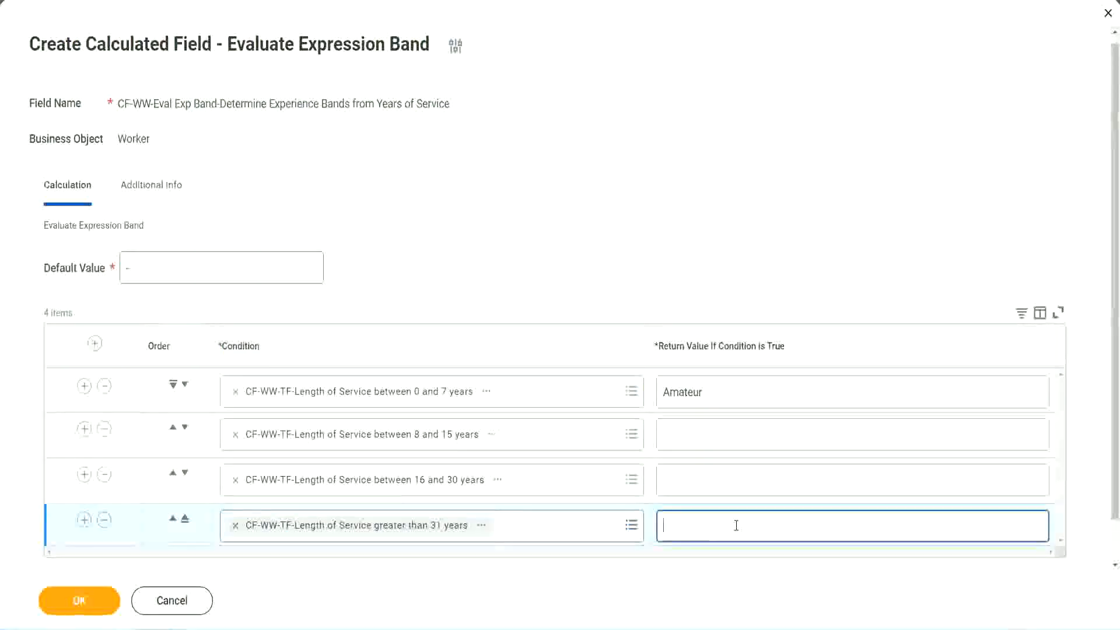
pyautogui.write('Le')
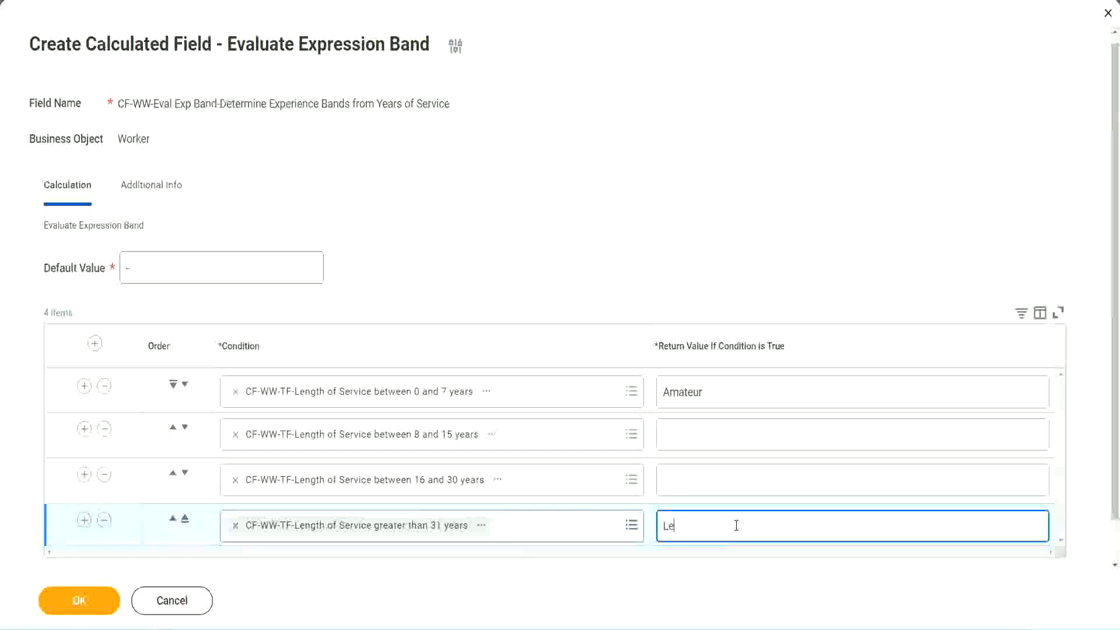
pyautogui.write('gend')
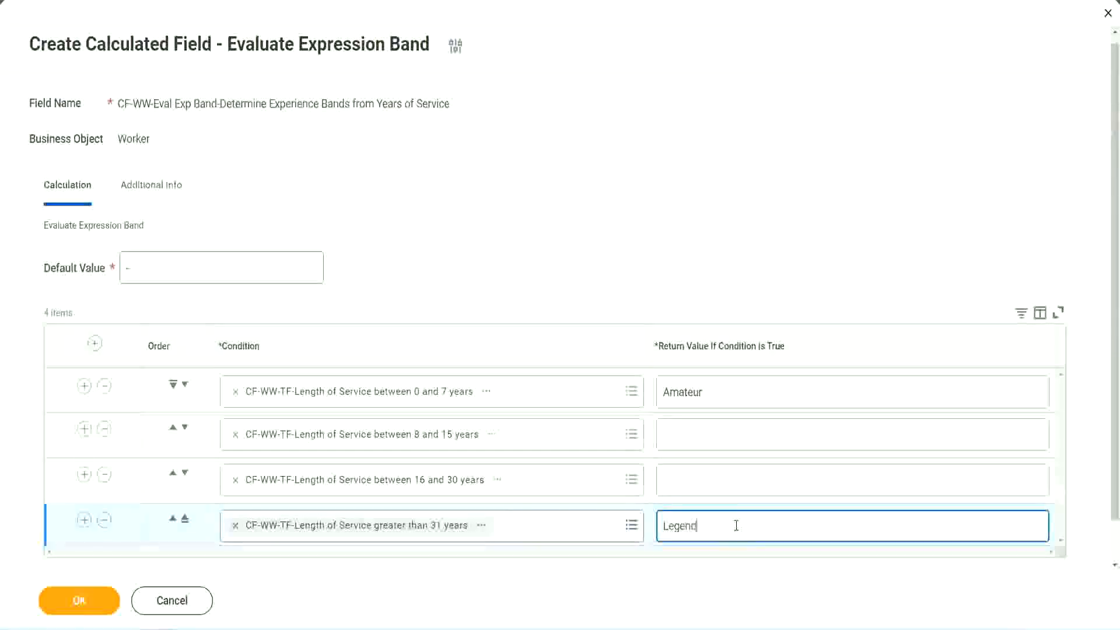
# Step: Set the return values to Senior for 16 to 30 years and Experienced for 8 to 15 years, and save the calculated field
pyautogui.click(688, 479)
pyautogui.write('Senior')
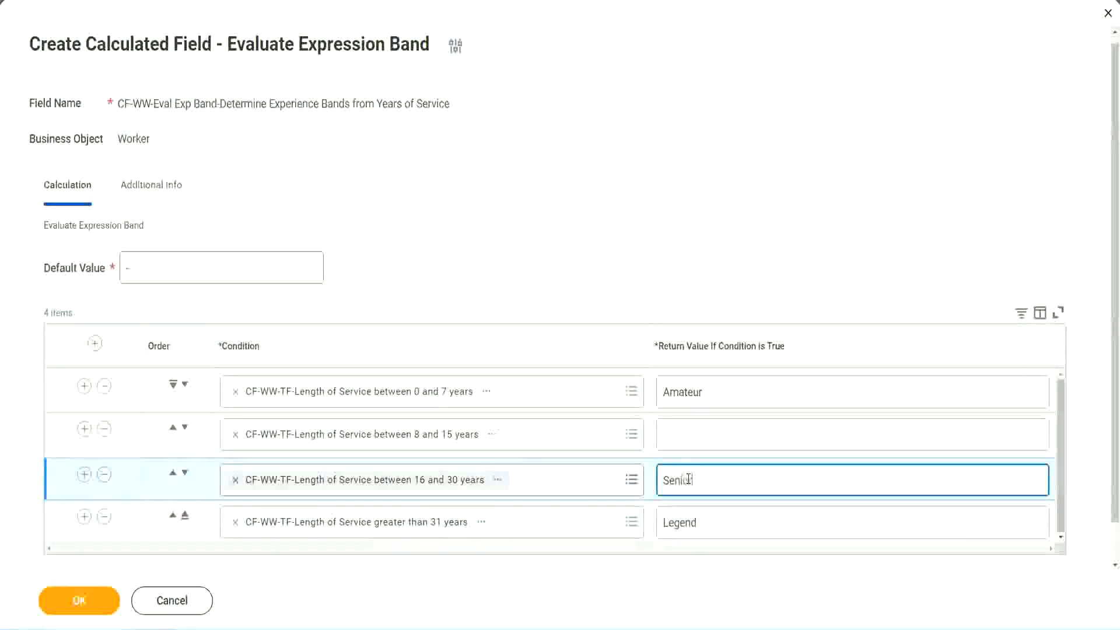
pyautogui.click(706, 435)
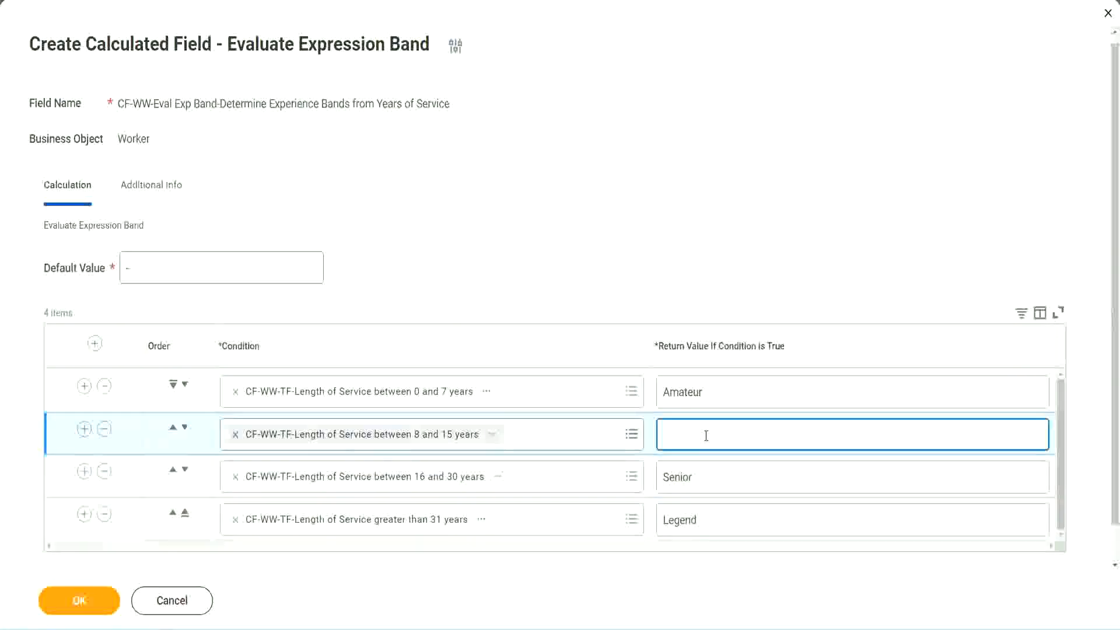
pyautogui.write('Experienced')
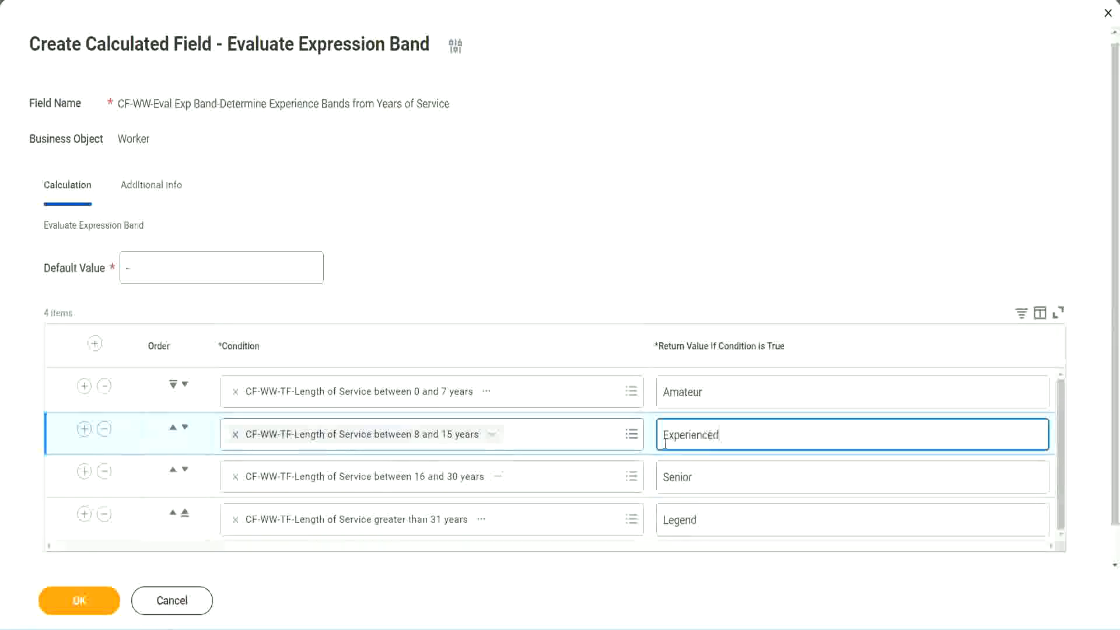
pyautogui.click(110, 590)
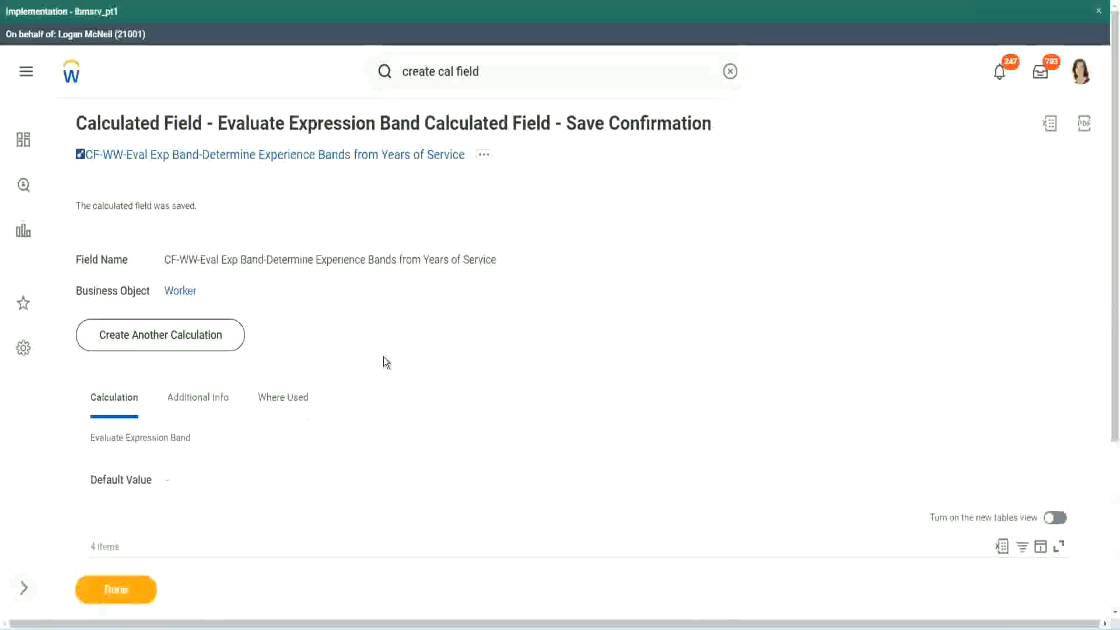
# Step: Review the return value of each saved condition and copy the name of the new calculated field
pyautogui.scroll(-3, 383, 356)
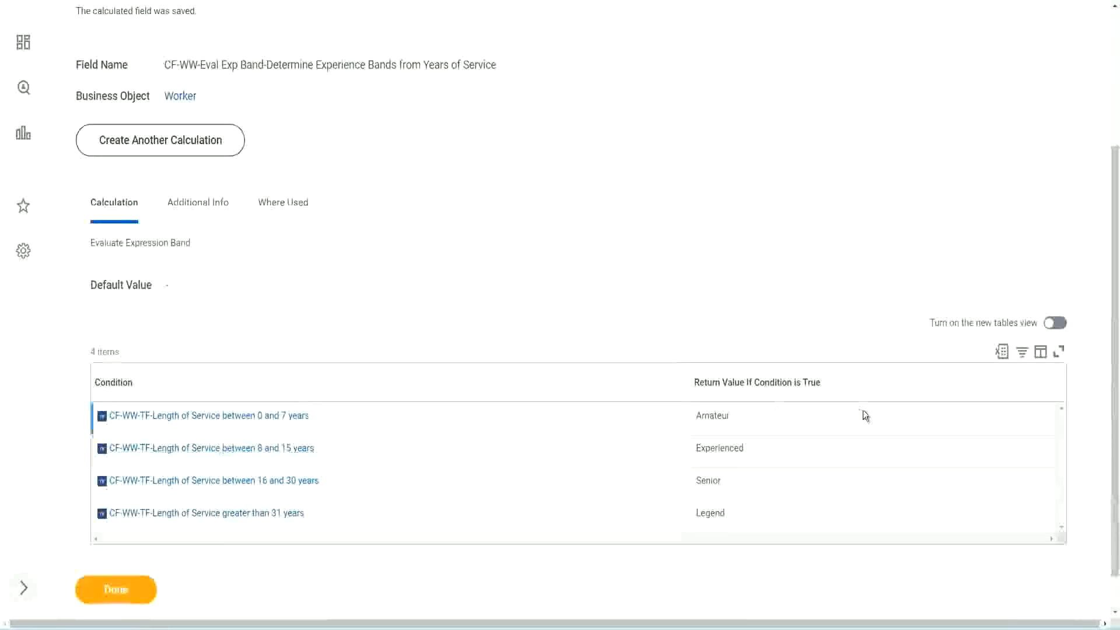
pyautogui.doubleClick(716, 414)
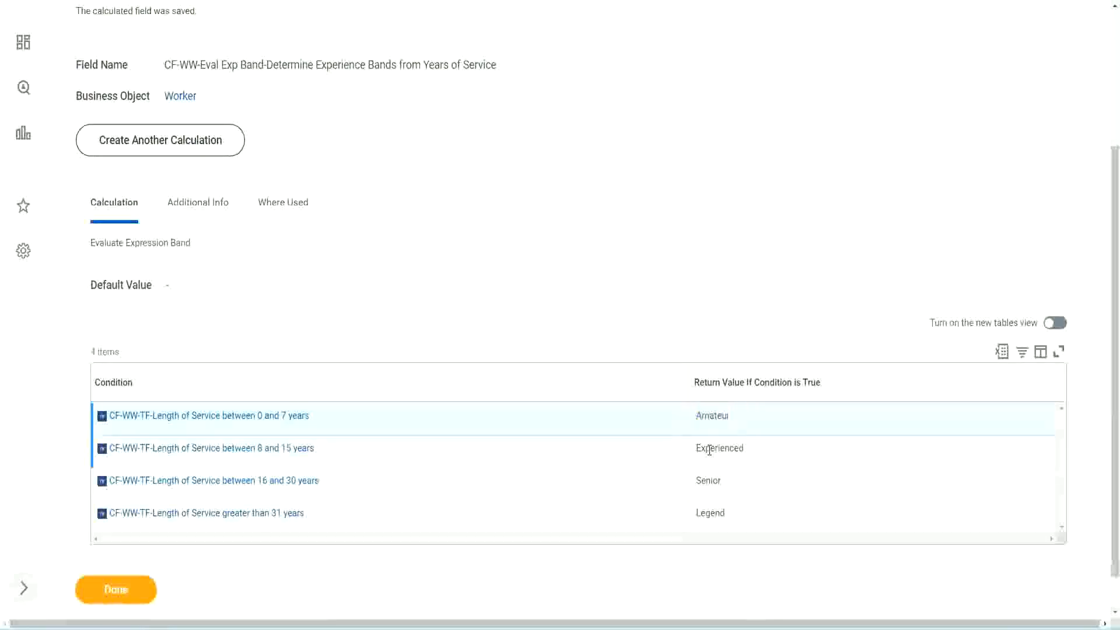
pyautogui.doubleClick(710, 448)
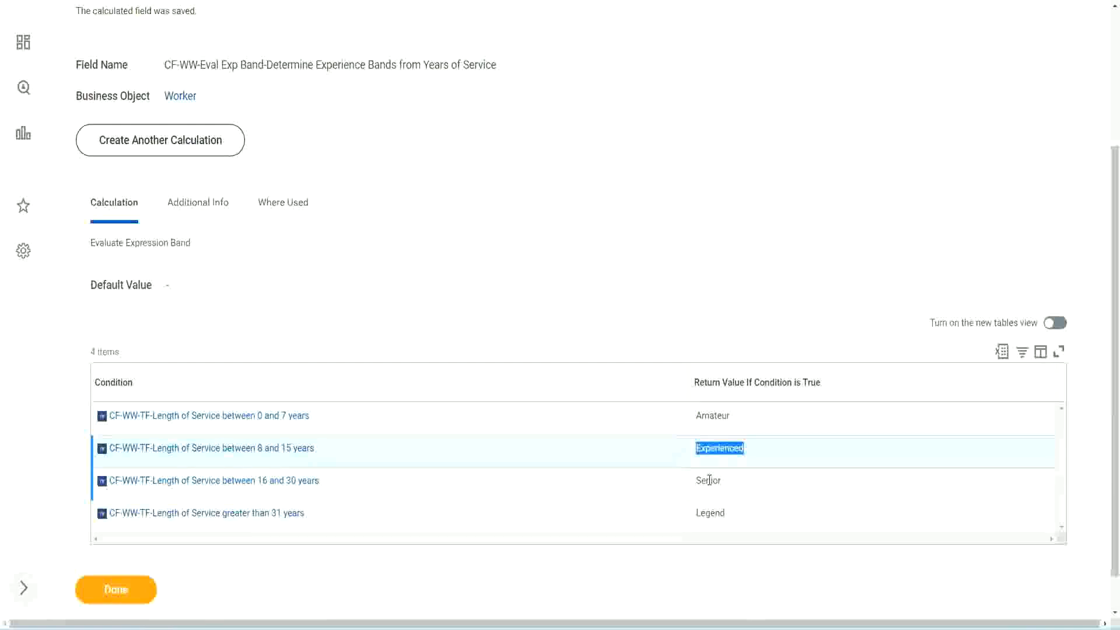
pyautogui.doubleClick(710, 480)
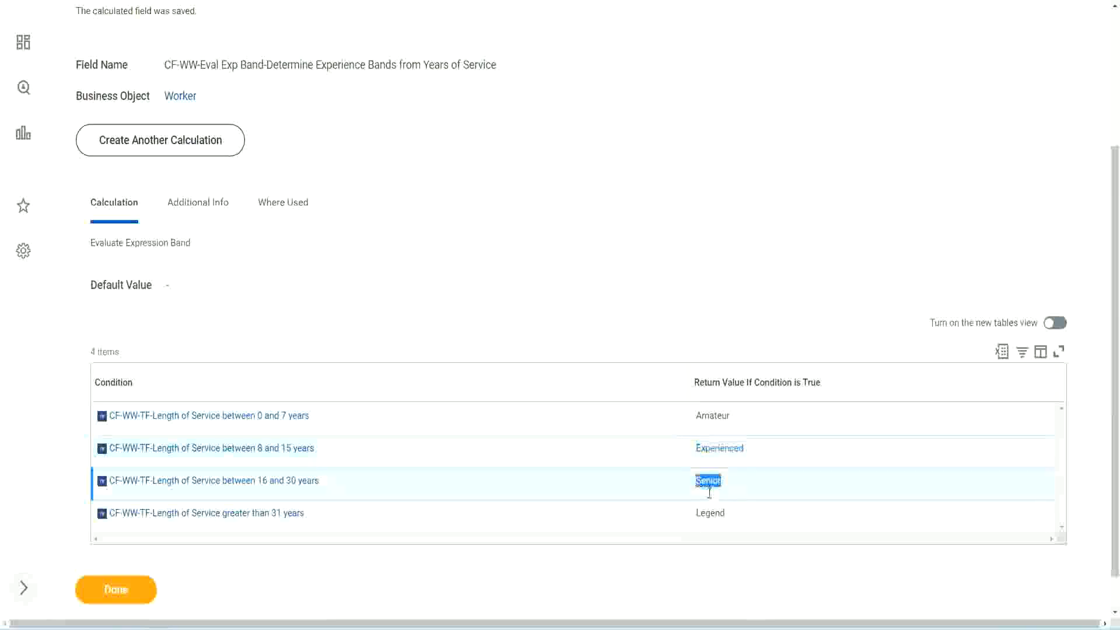
pyautogui.click(713, 509)
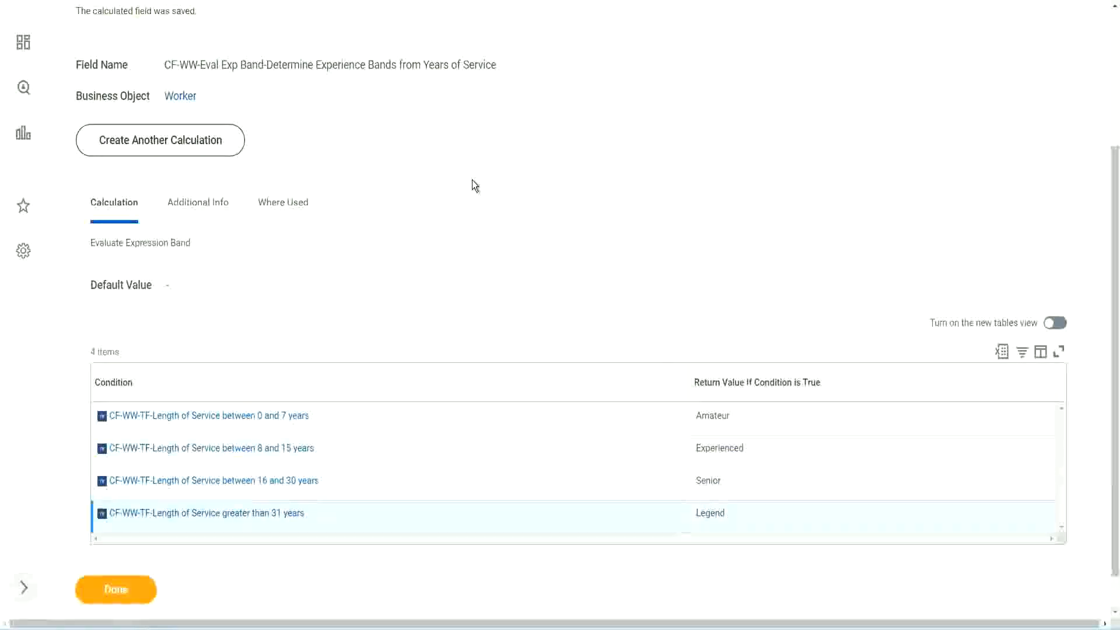
pyautogui.scroll(3, 474, 185)
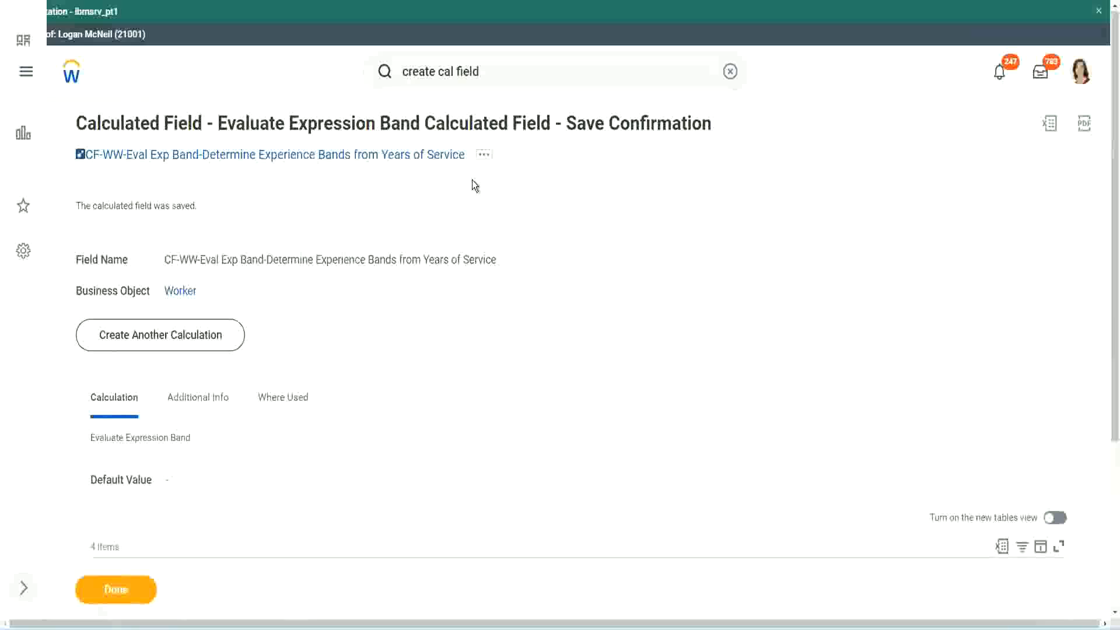
pyautogui.rightClick(367, 159)
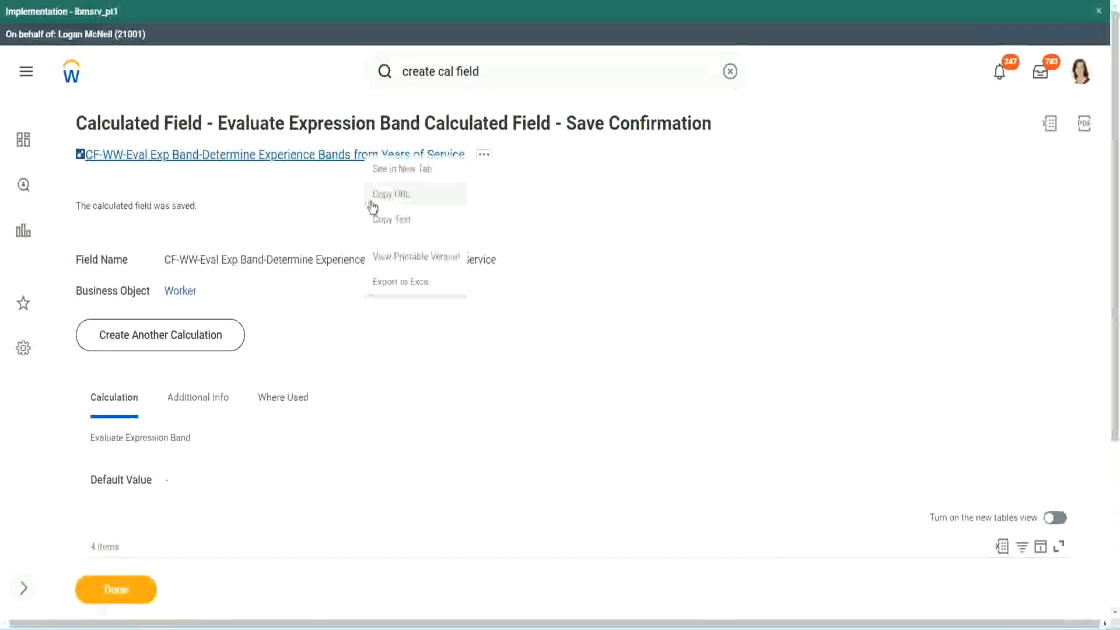
pyautogui.click(385, 221)
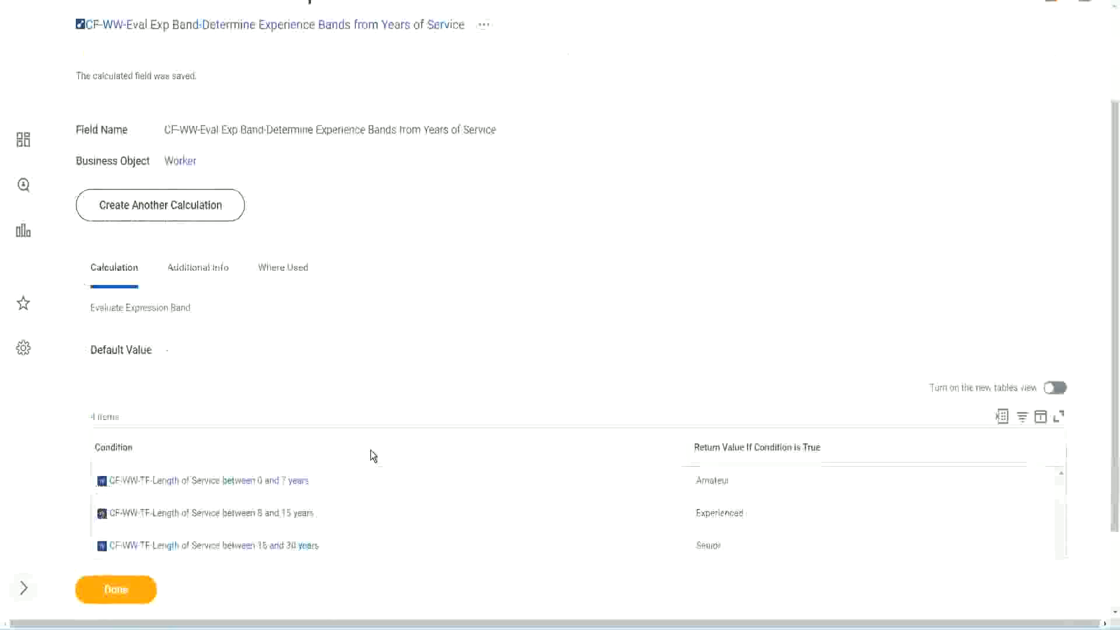
# Step: Examine the saved field's conditions, the calculated field functions slide and the experience band notes in Notepad++
pyautogui.scroll(-3, 370, 451)
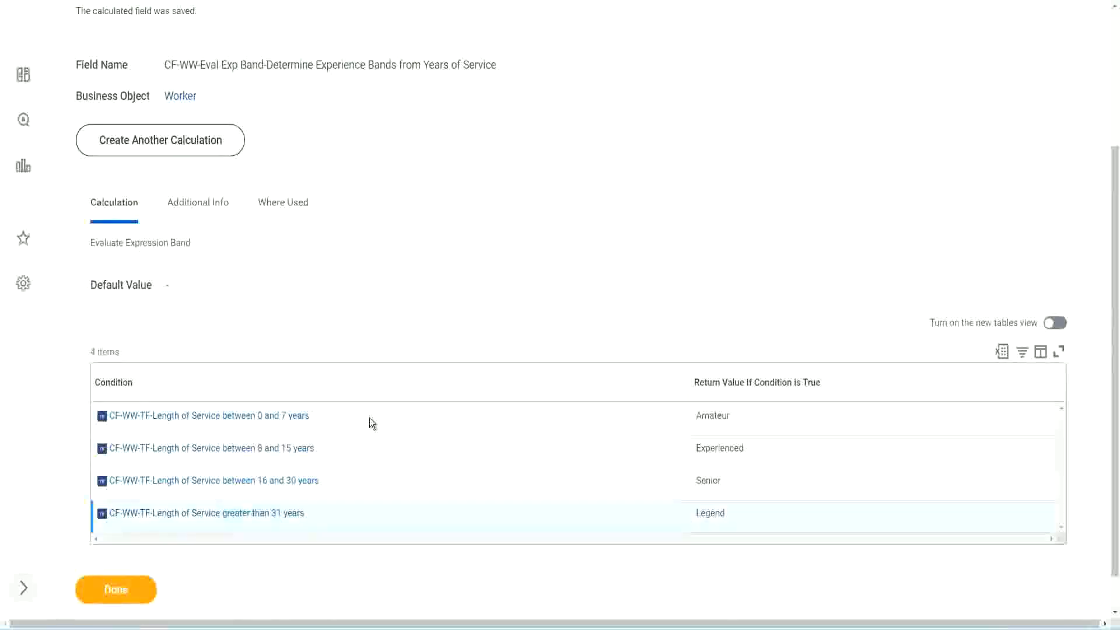
pyautogui.scroll(-1, 373, 416)
pyautogui.scroll(2, 391, 266)
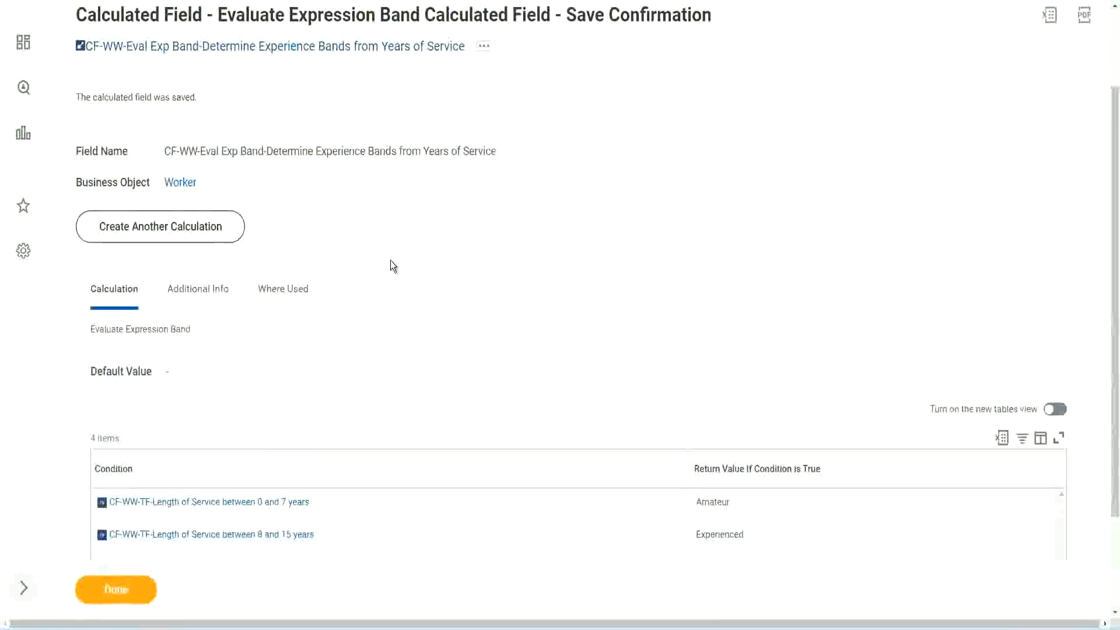
pyautogui.scroll(-2, 391, 260)
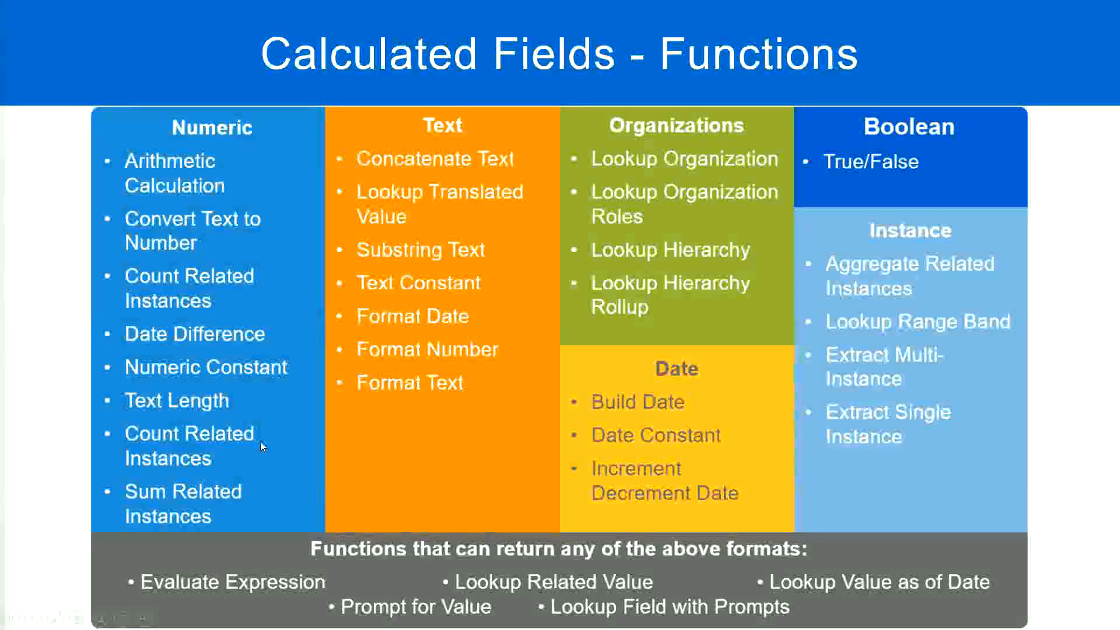
pyautogui.hotkey('alt', 'Tab')
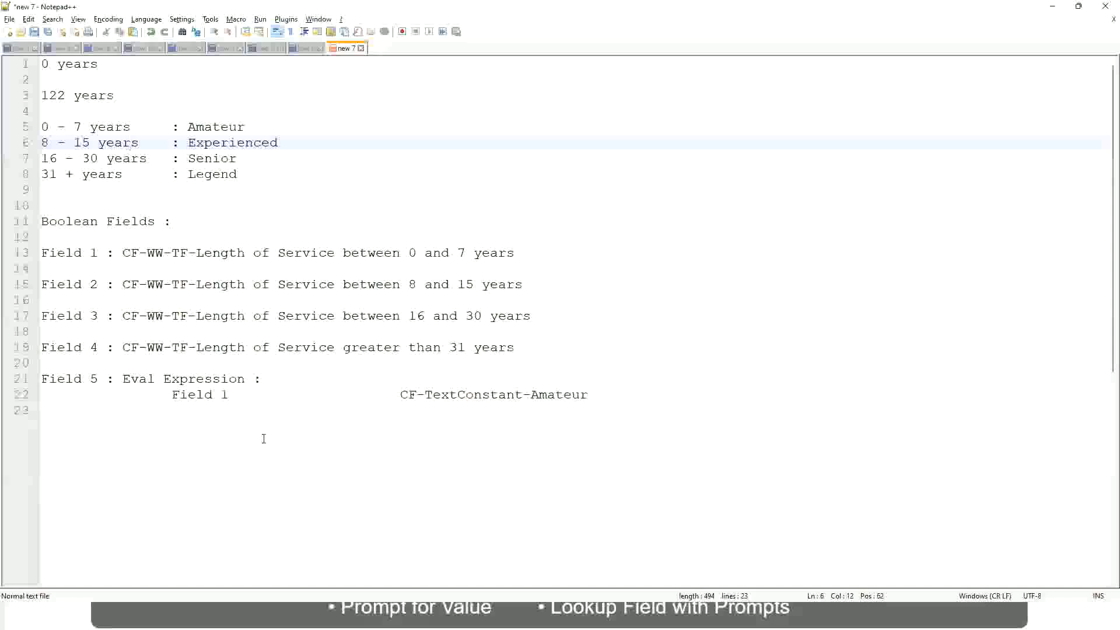
pyautogui.hotkey('alt', 'Tab')
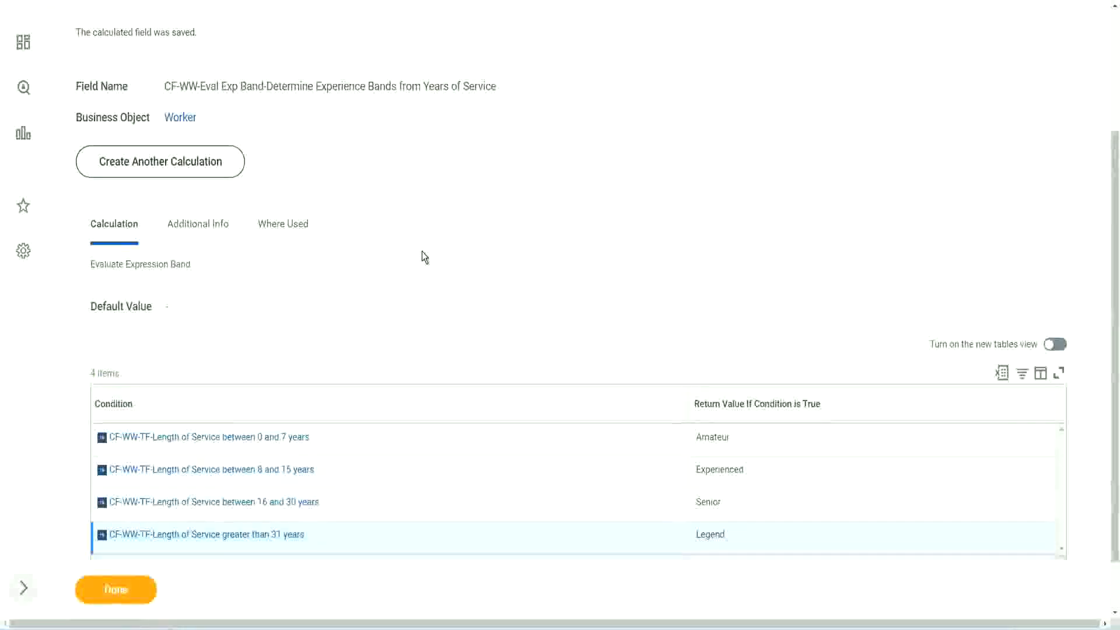
pyautogui.scroll(3, 421, 251)
pyautogui.scroll(-4, 422, 251)
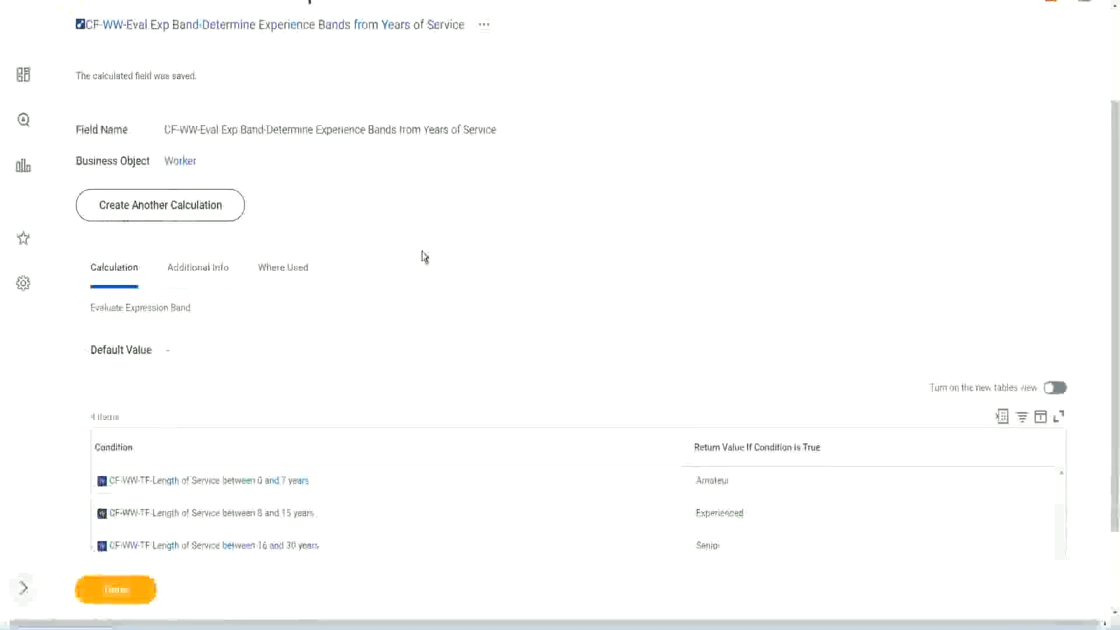
# Step: Close the save confirmation and open the WW Employee Details custom report for editing at its column list
pyautogui.click(130, 588)
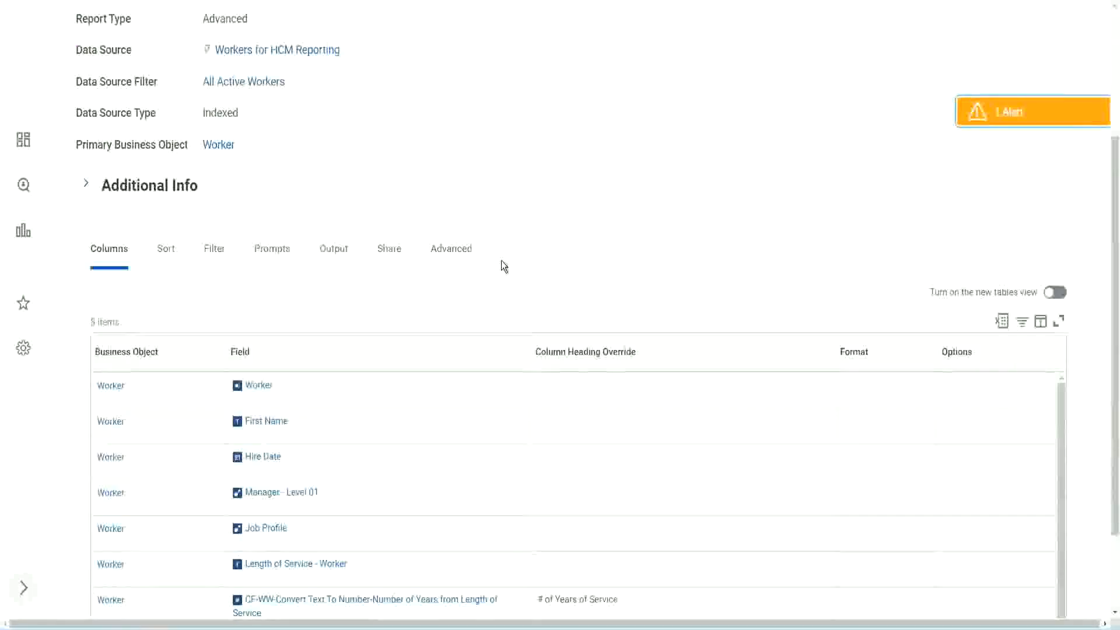
pyautogui.click(386, 123)
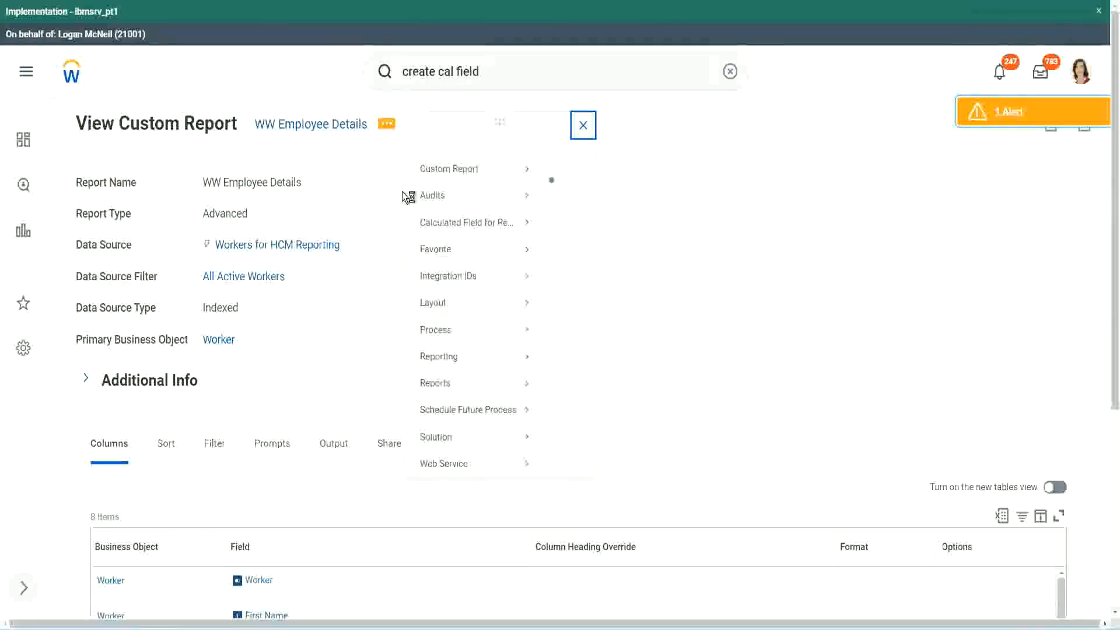
pyautogui.moveTo(447, 187)
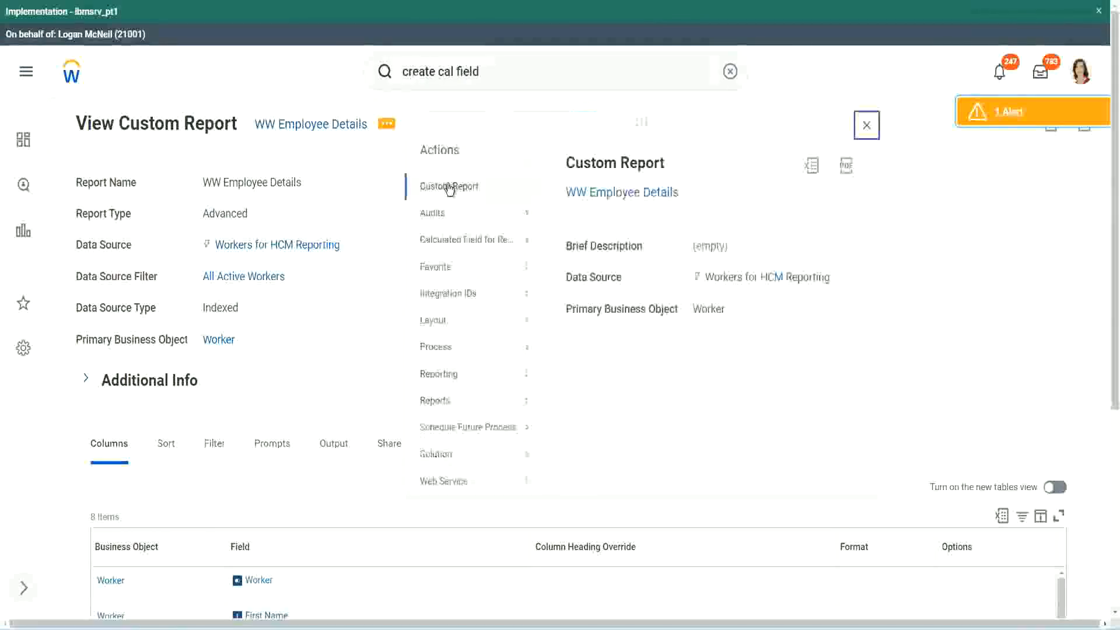
pyautogui.click(569, 189)
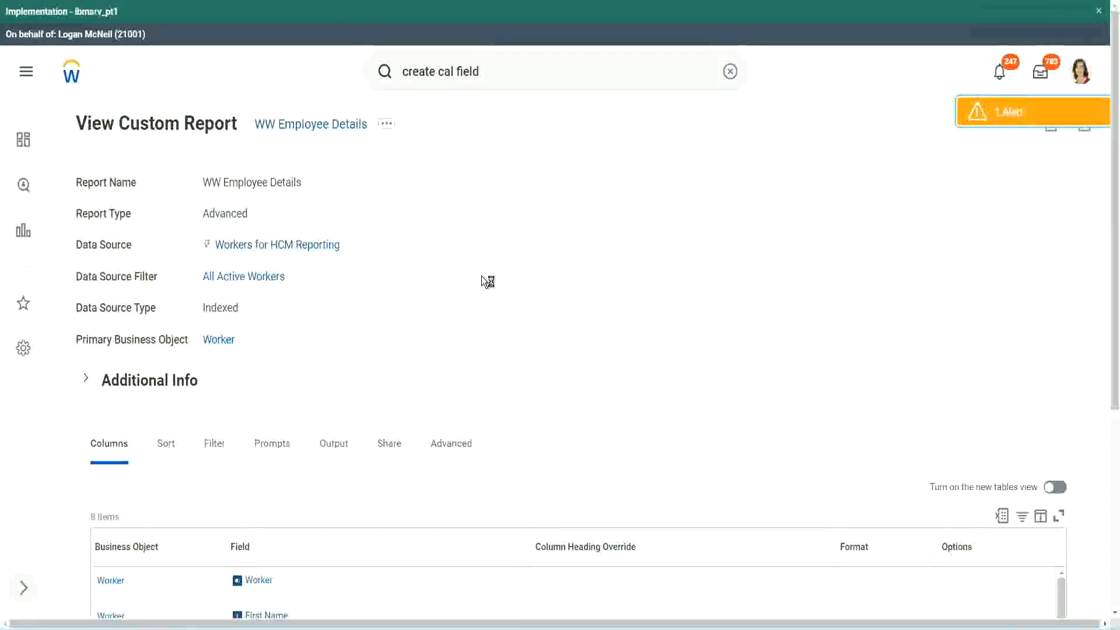
pyautogui.scroll(-1, 481, 275)
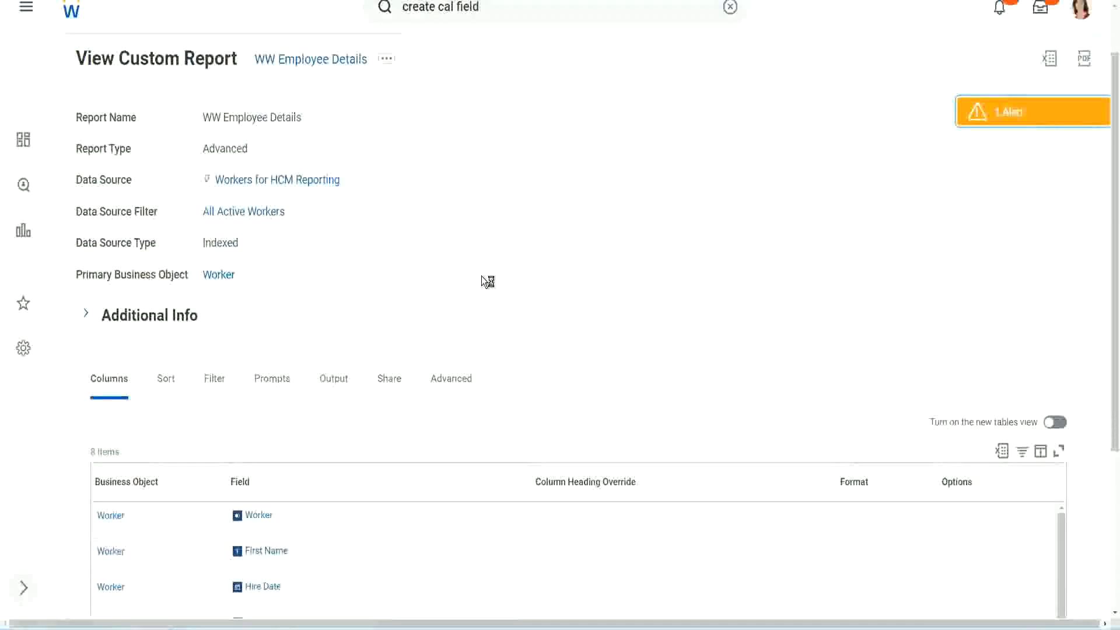
pyautogui.scroll(-4, 481, 275)
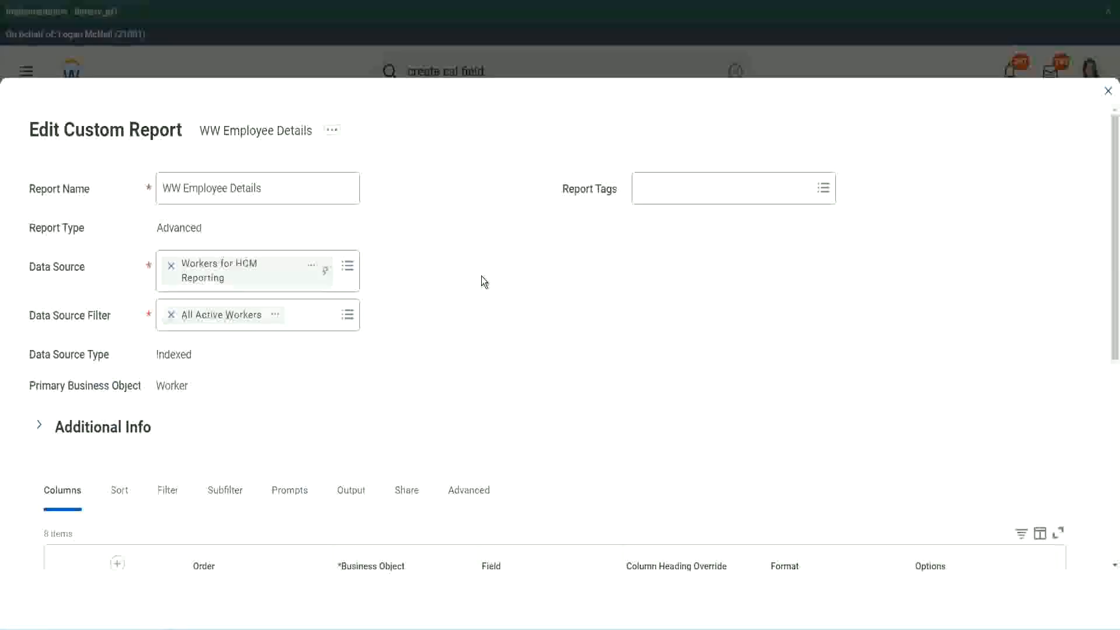
pyautogui.scroll(-8, 481, 275)
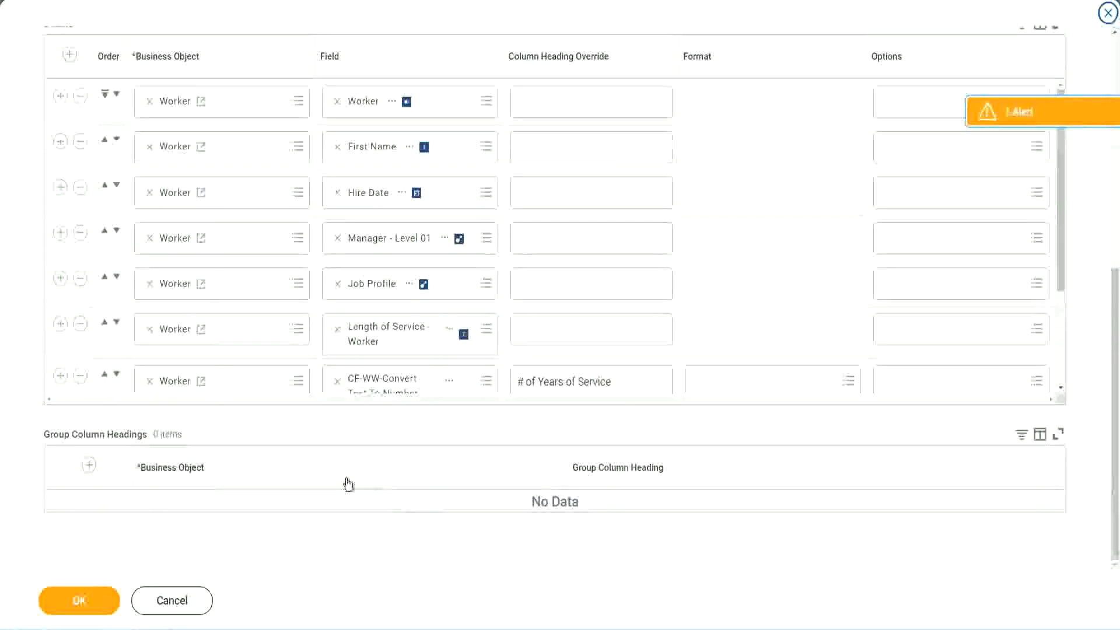
# Step: Add a Worker row below the Experience Bands column and paste the copied calculated field name into its field search
pyautogui.scroll(-3, 205, 320)
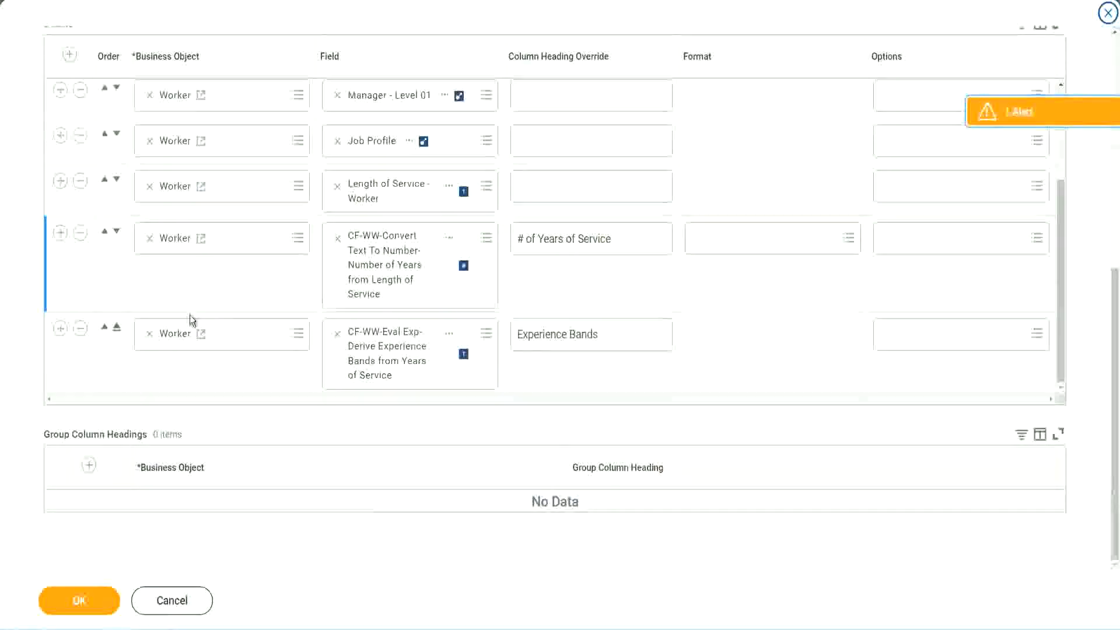
pyautogui.click(60, 329)
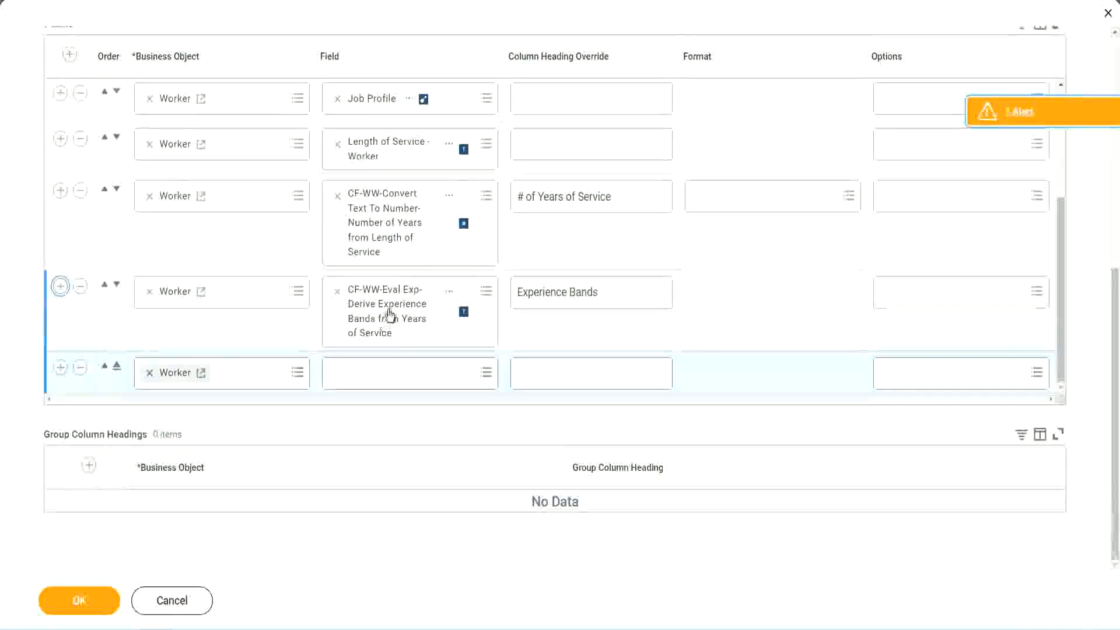
pyautogui.rightClick(391, 318)
pyautogui.click(421, 376)
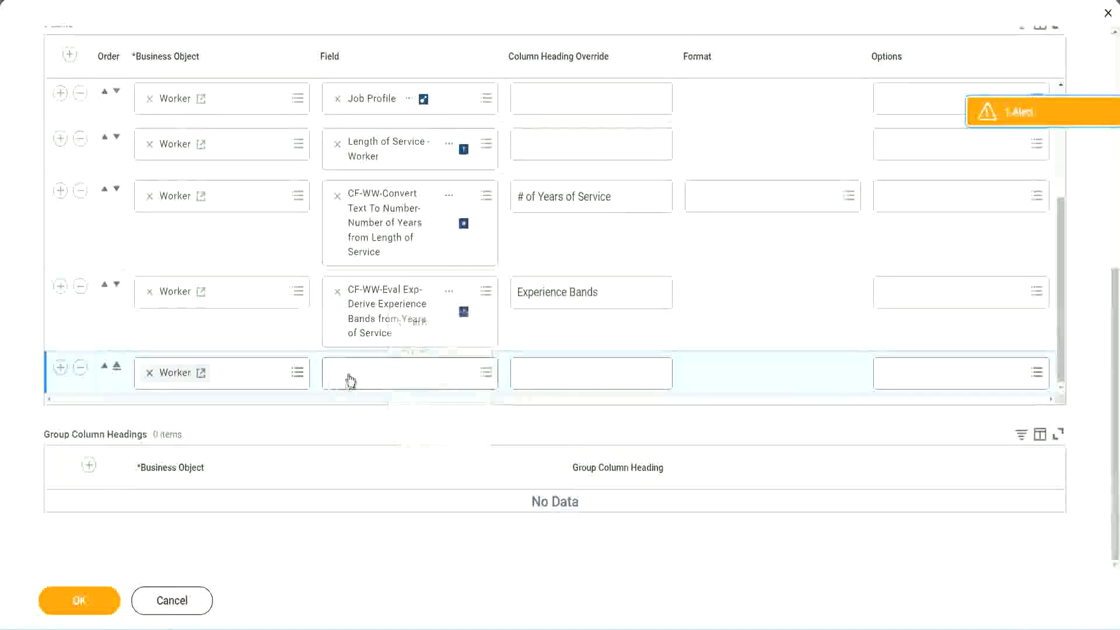
pyautogui.click(415, 380)
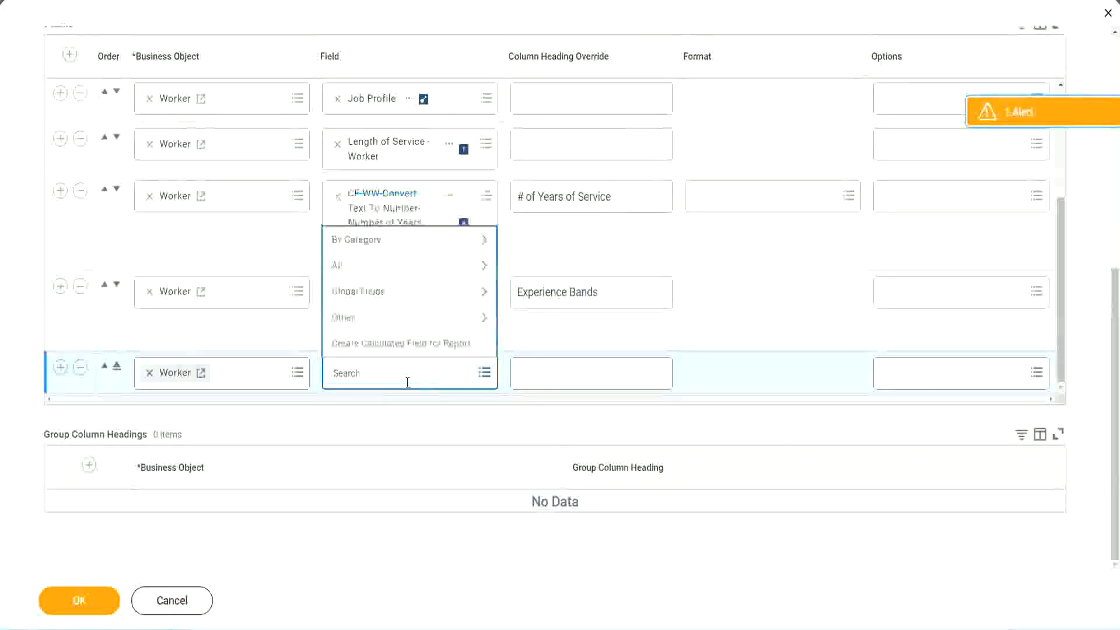
pyautogui.hotkey('ctrl', 'v')
pyautogui.moveTo(409, 370); pyautogui.dragTo(285, 371)
pyautogui.click(397, 374)
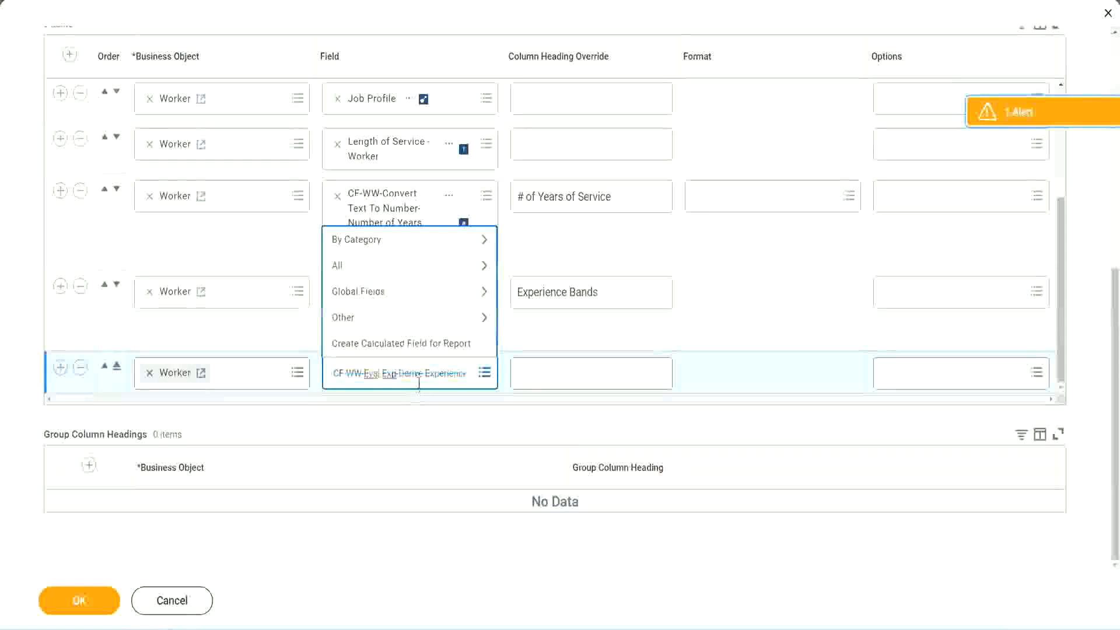
# Step: Shorten the field search text to CF-WW-Eval Exp Band and select CF-WW-Eval Exp Band-Determine Experience Bands from Years of Service
pyautogui.write('Band')
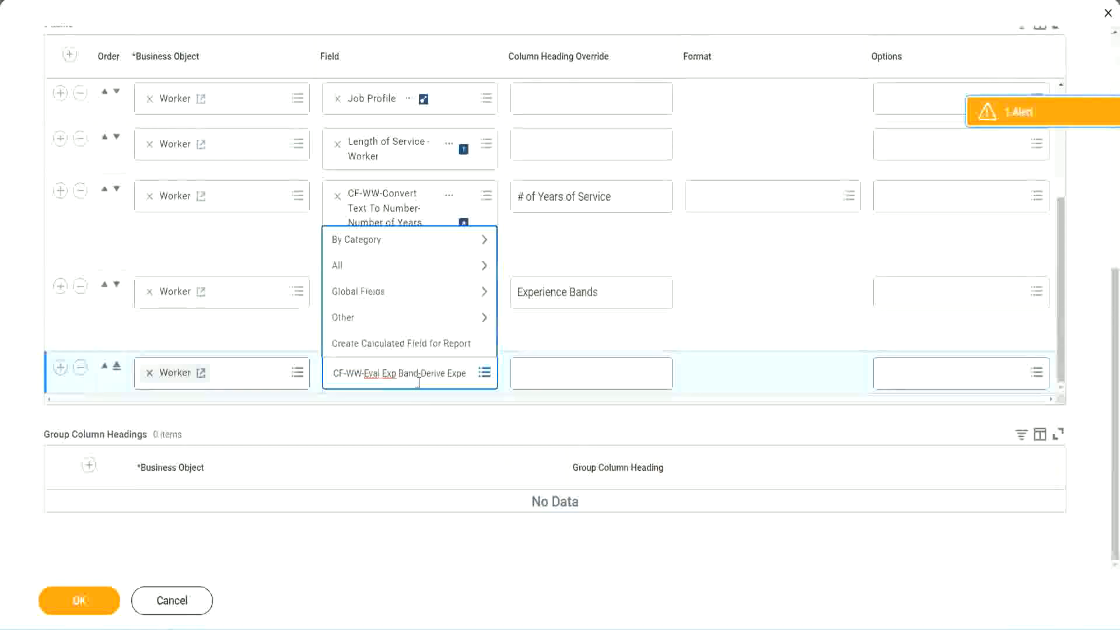
pyautogui.press('Delete')
pyautogui.press('Delete')
pyautogui.press('Delete')
pyautogui.press('Delete')
pyautogui.press('Delete')
pyautogui.press('Delete')
pyautogui.press('Delete')
pyautogui.press('Delete')
pyautogui.press('Delete')
pyautogui.press('Delete')
pyautogui.press('Delete')
pyautogui.press('Delete')
pyautogui.press('Delete')
pyautogui.press('Delete')
pyautogui.press('Delete')
pyautogui.press('Delete')
pyautogui.press('Delete')
pyautogui.press('Delete')
pyautogui.press('Delete')
pyautogui.press('Delete')
pyautogui.press('Delete')
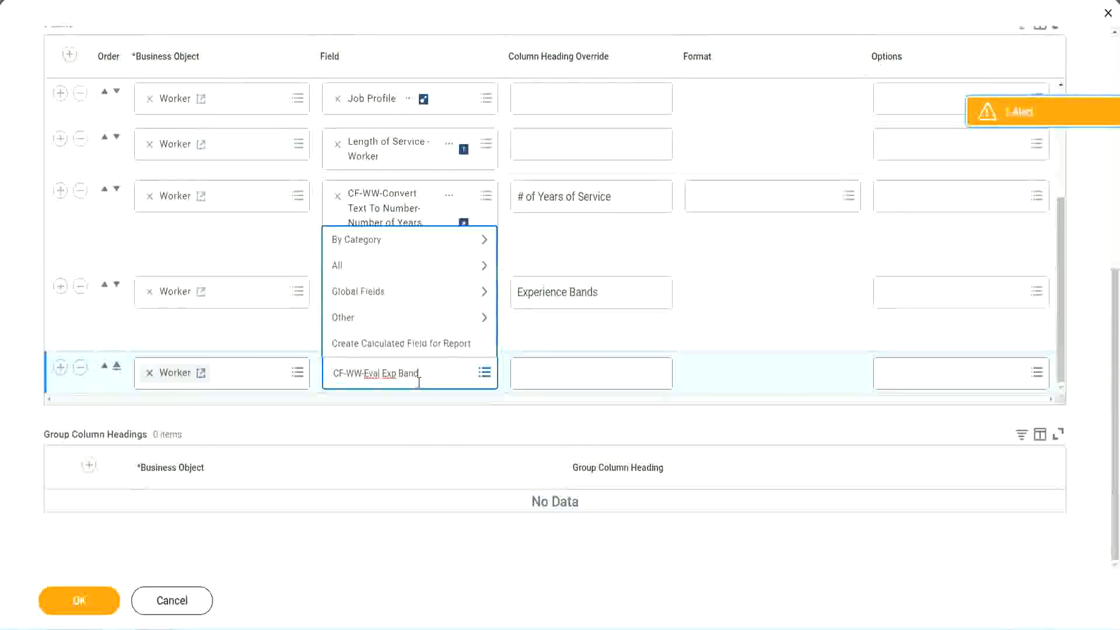
pyautogui.press('Return')
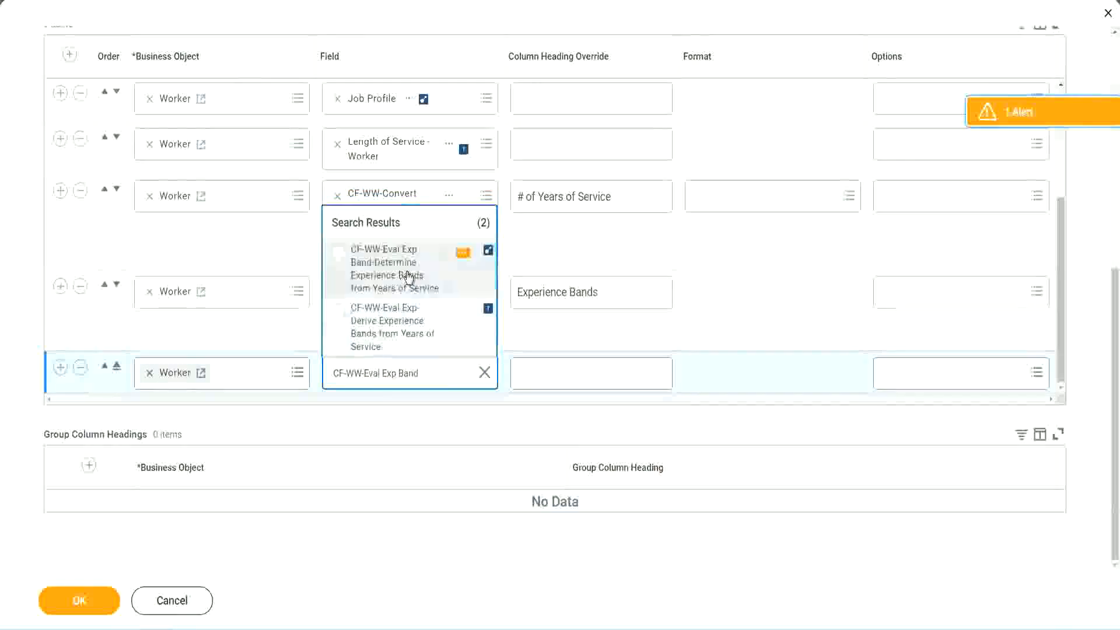
pyautogui.click(408, 276)
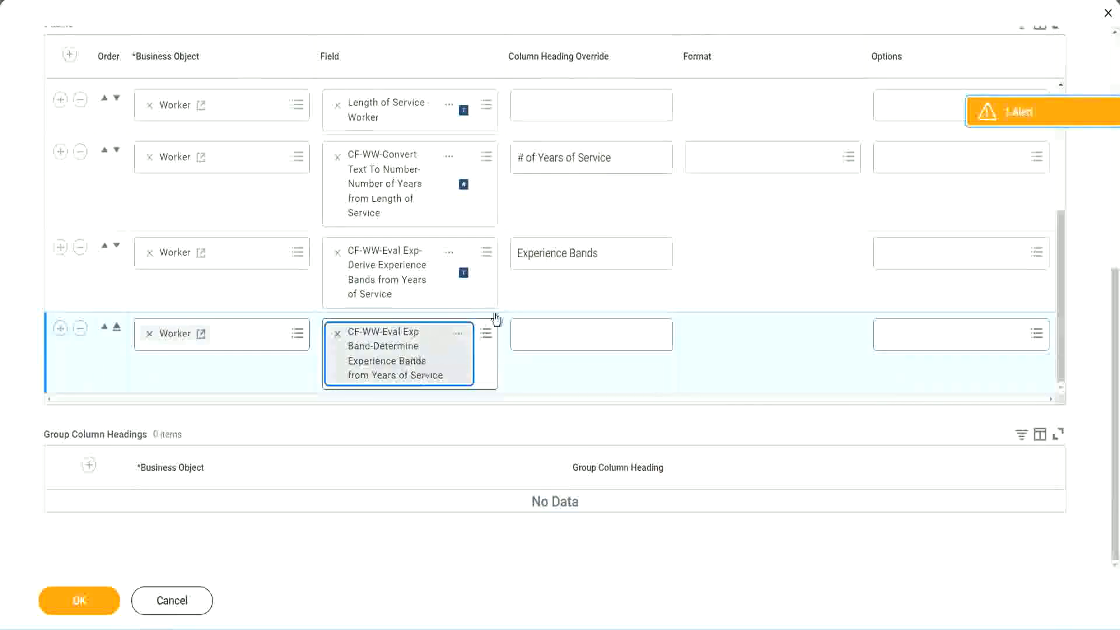
# Step: Set the new column's heading override to Experience Bands (Eval Exp Bands), reusing the heading text of the existing Experience Bands column
pyautogui.click(616, 253)
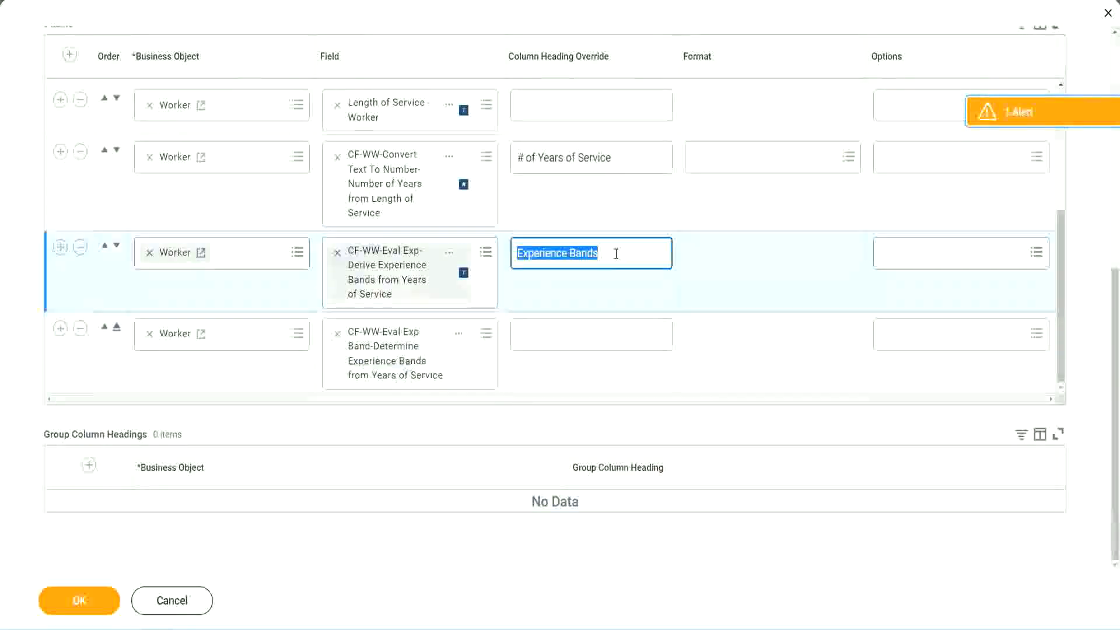
pyautogui.click(543, 333)
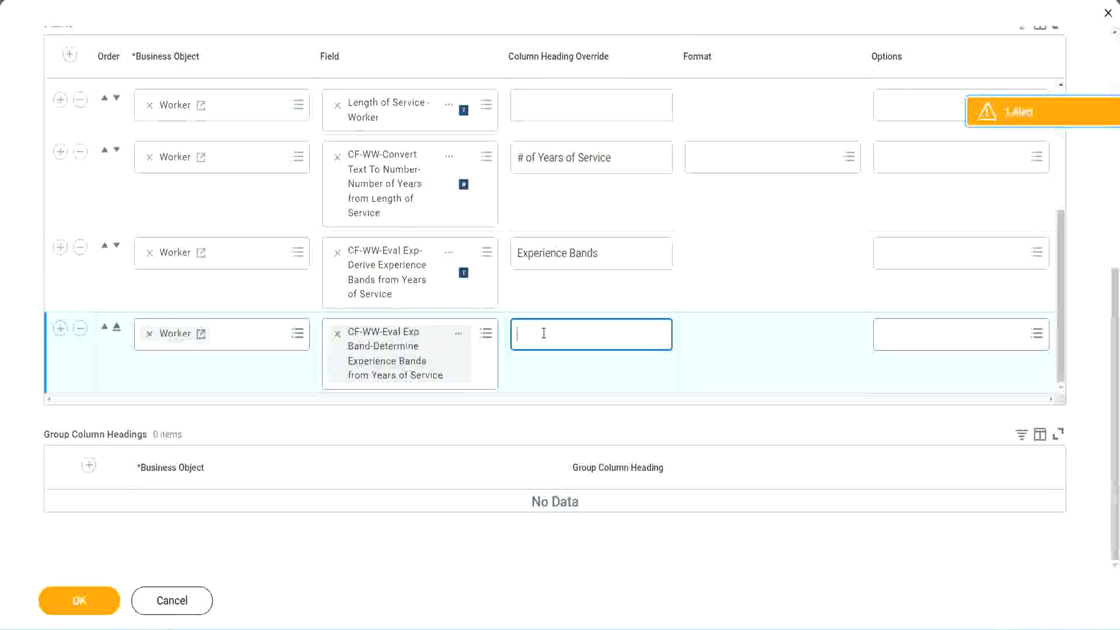
pyautogui.hotkey('ctrl', 'v')
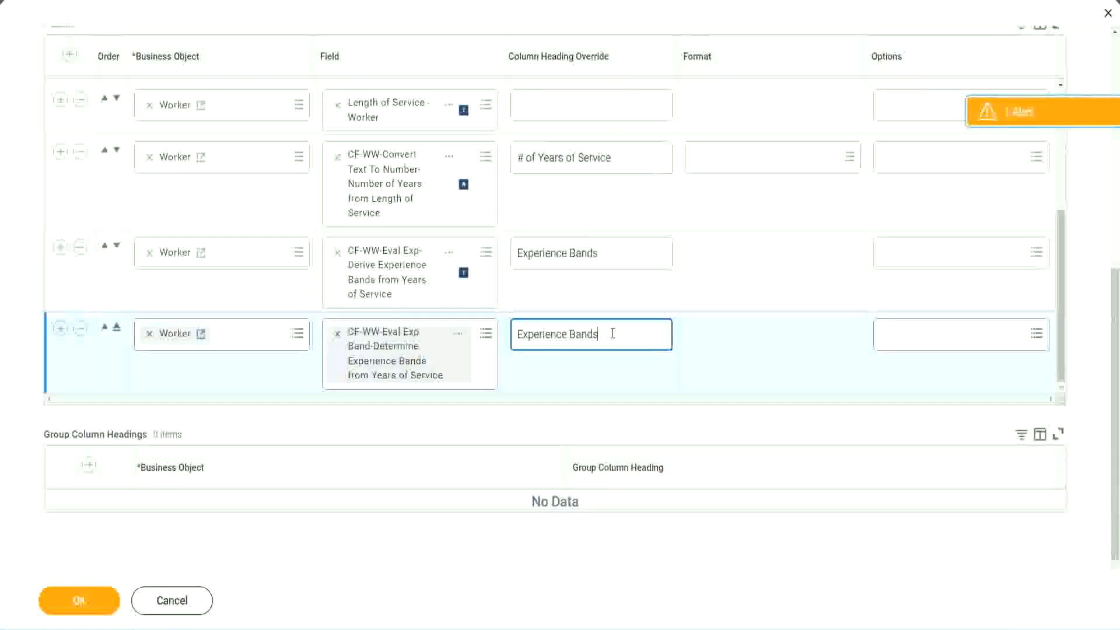
pyautogui.write('(')
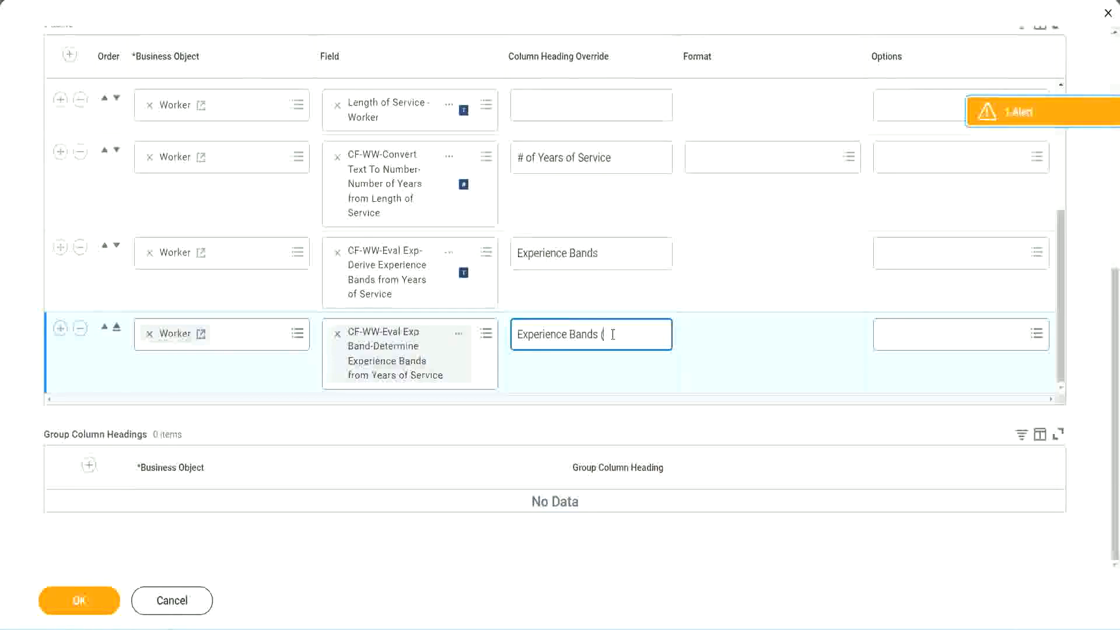
pyautogui.write('Eval Exp')
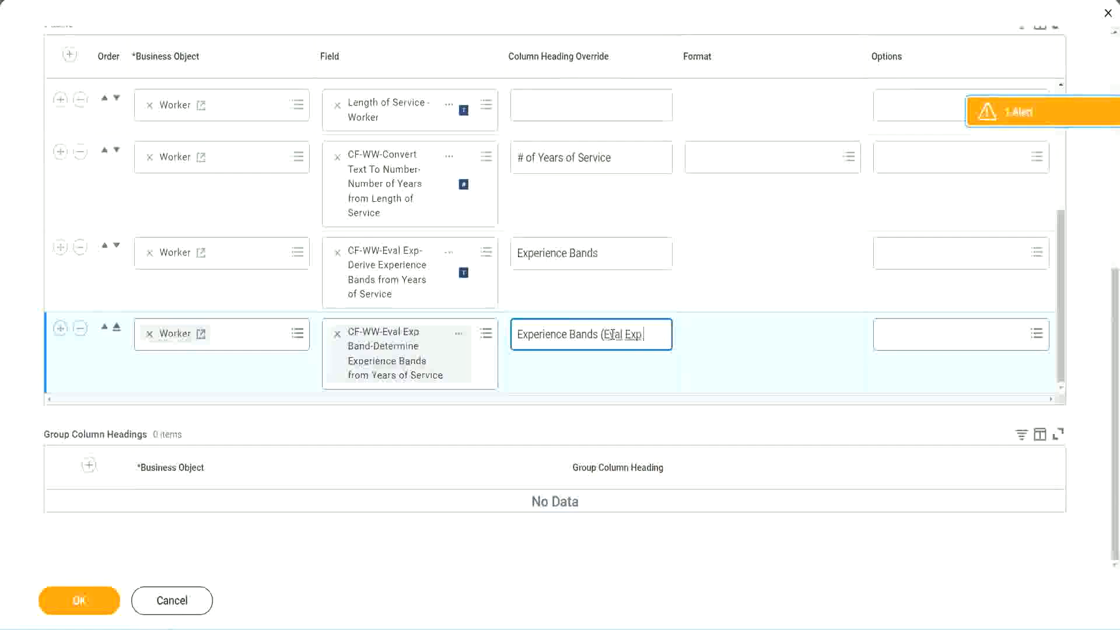
pyautogui.write(' Bands)')
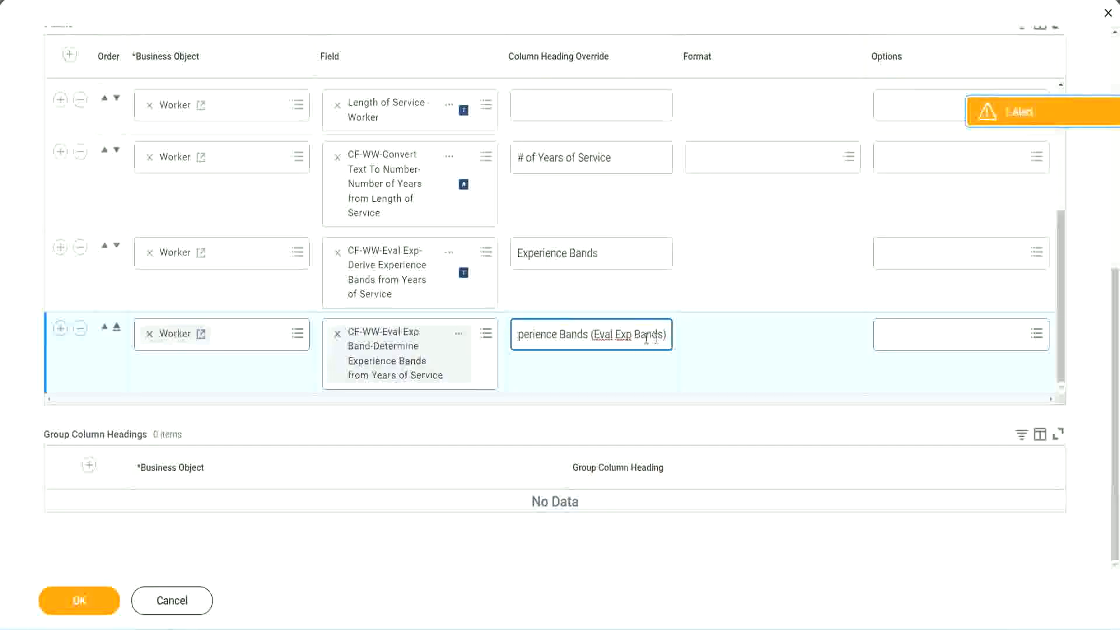
pyautogui.doubleClick(624, 334)
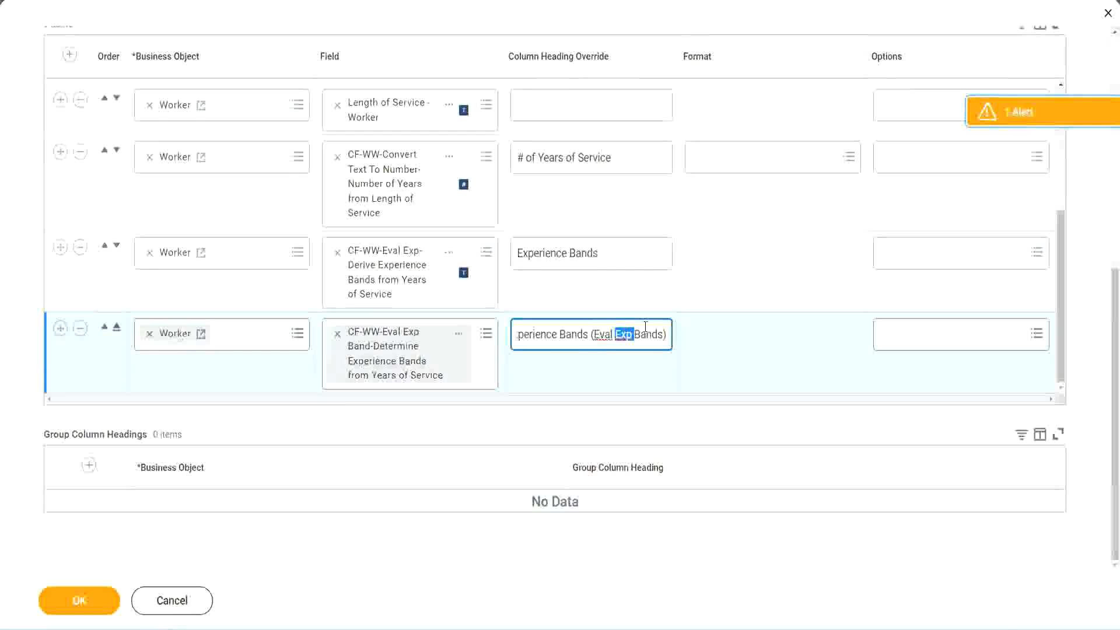
pyautogui.click(646, 328)
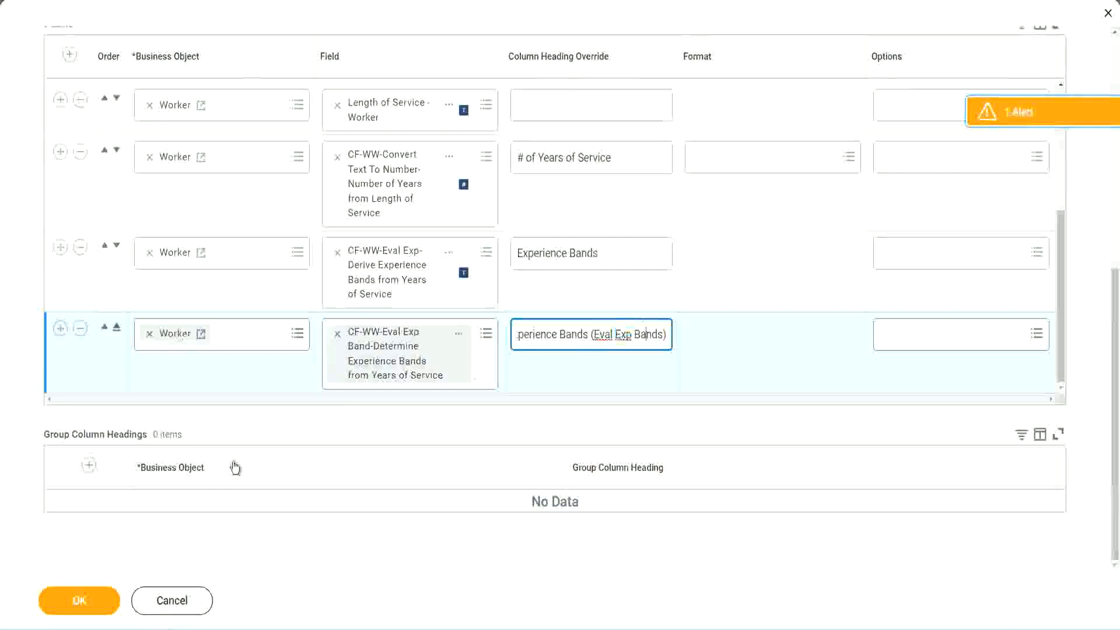
# Step: Save the column changes to the WW Employee Details report and run it
pyautogui.click(86, 604)
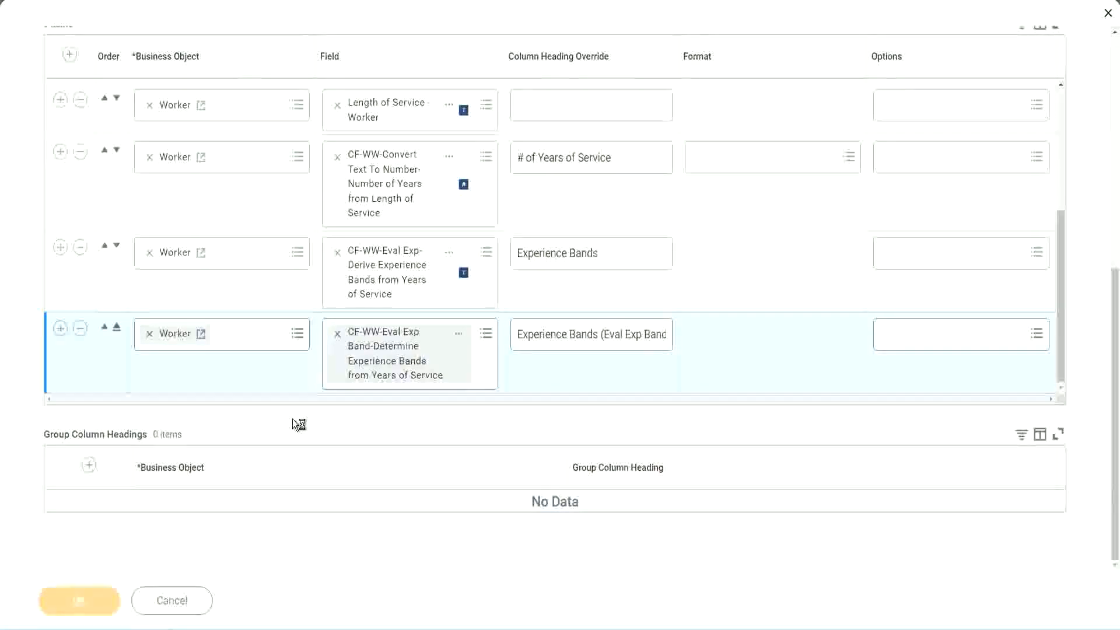
pyautogui.click(129, 593)
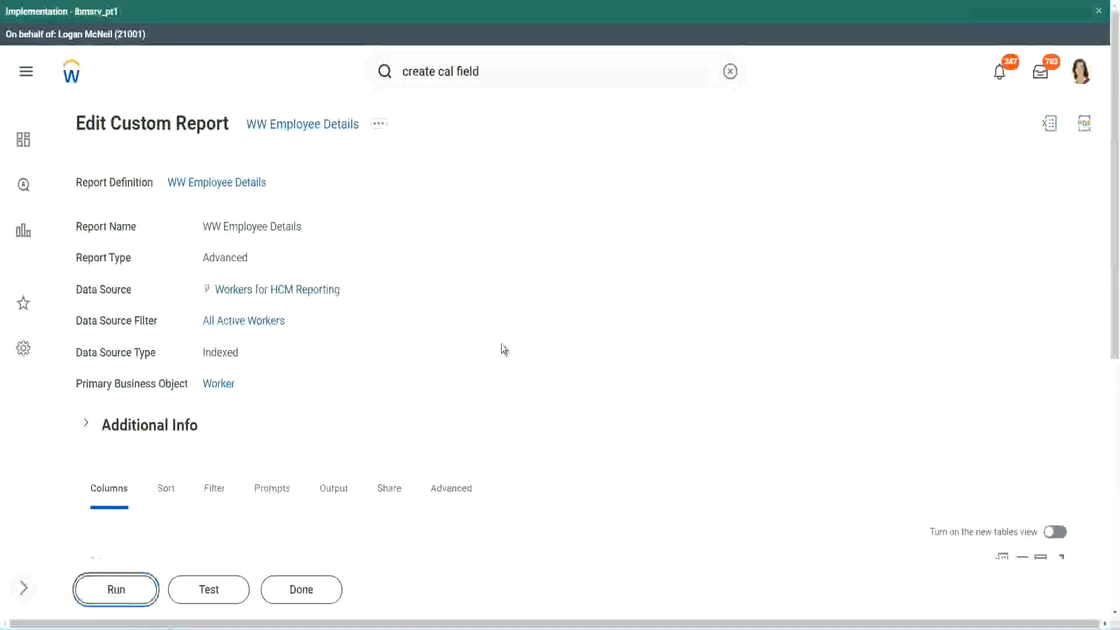